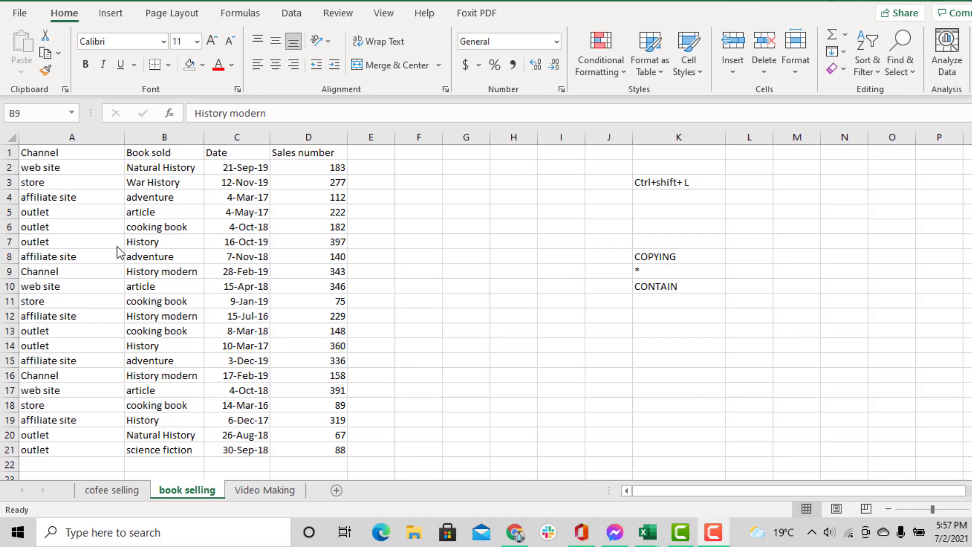
Step: Turn on header filters for the book sales table and view the number filter options of the Sales number column
click(155, 226)
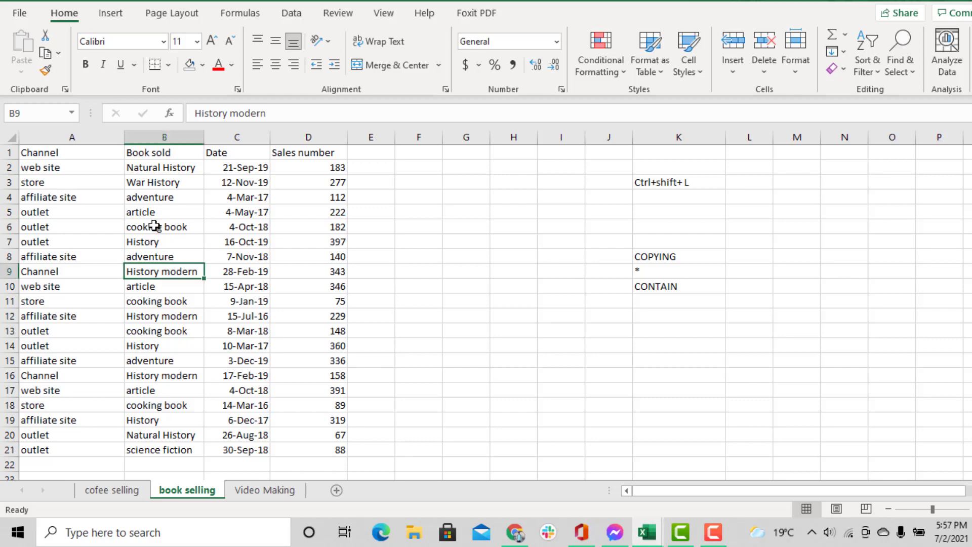
key(ctrl+shift+l)
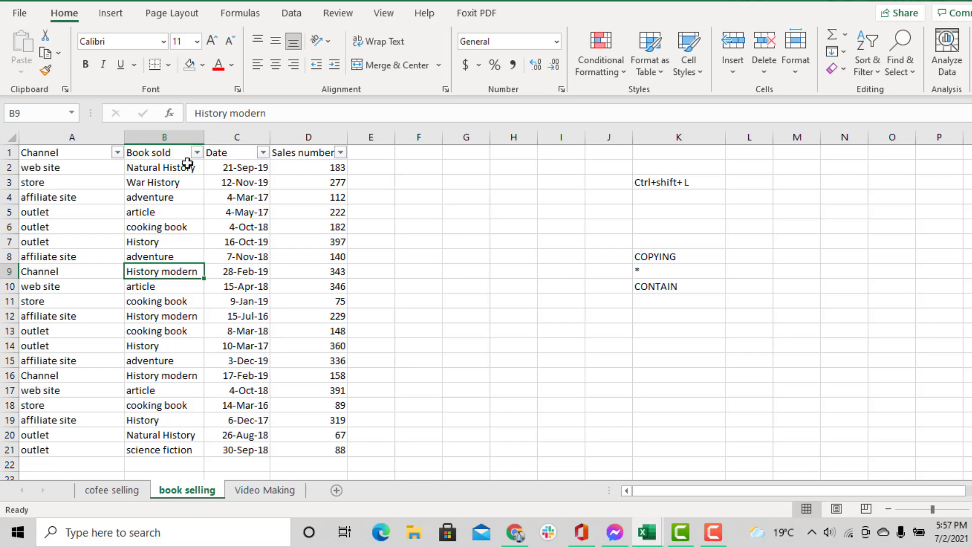
click(341, 154)
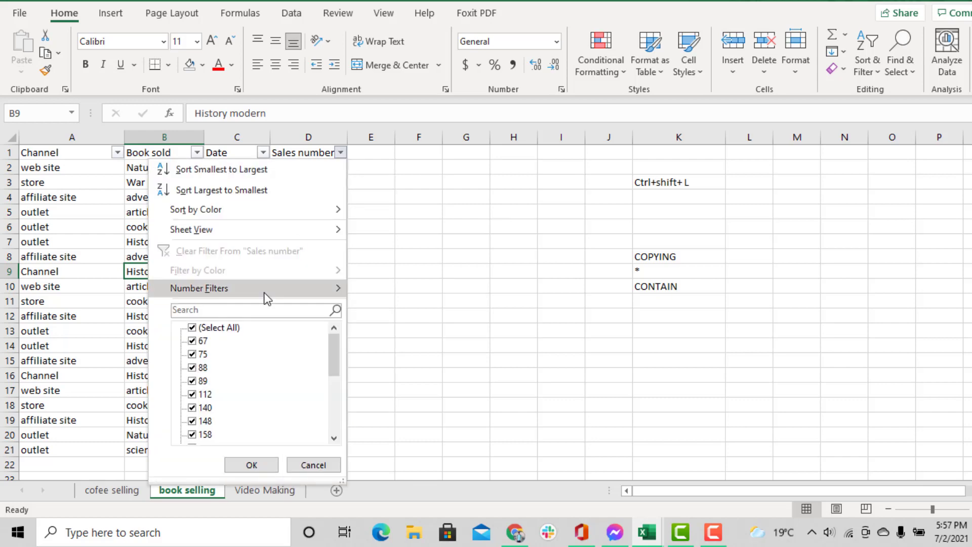
mouse_move(265, 293)
click(452, 177)
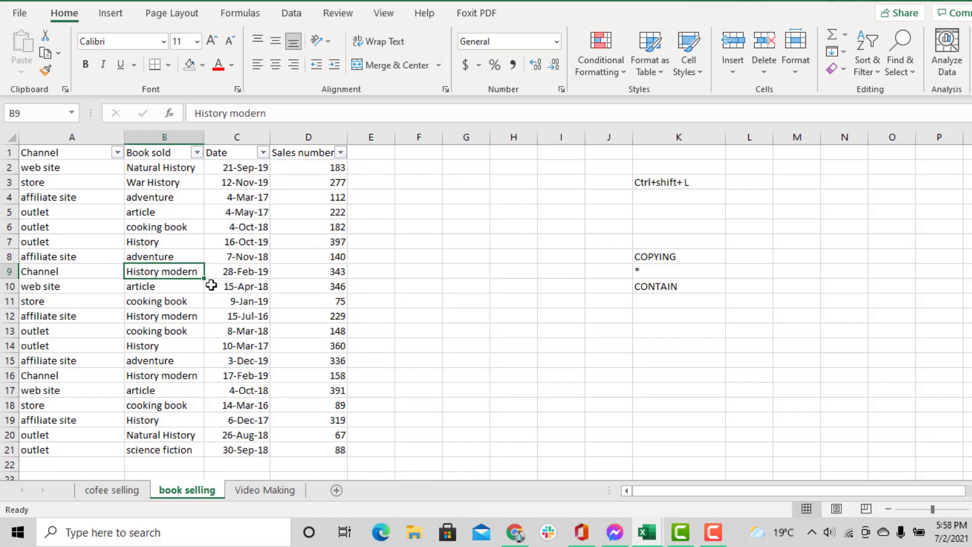
Step: Remove the header filters from the book sales table and add them again with the Filter command
click(161, 292)
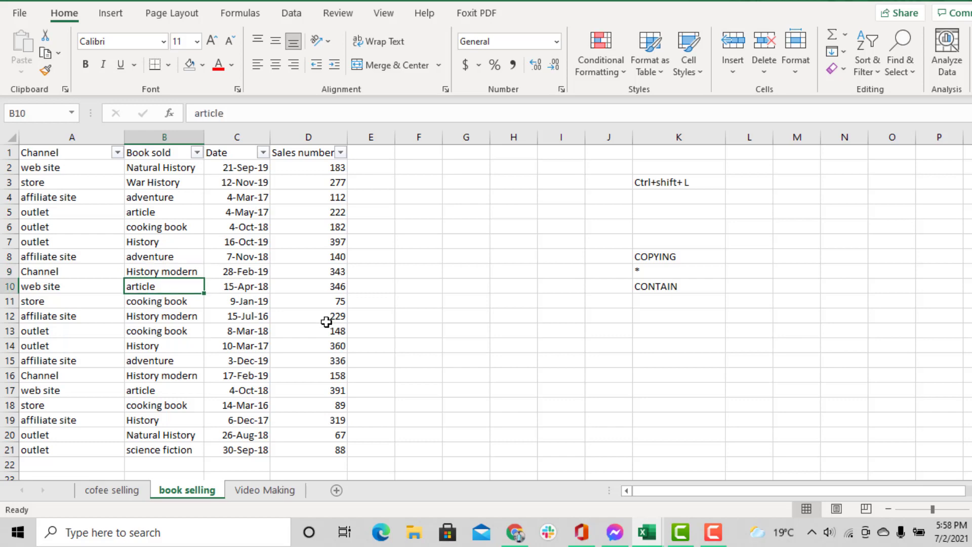
key(ctrl+shift+l)
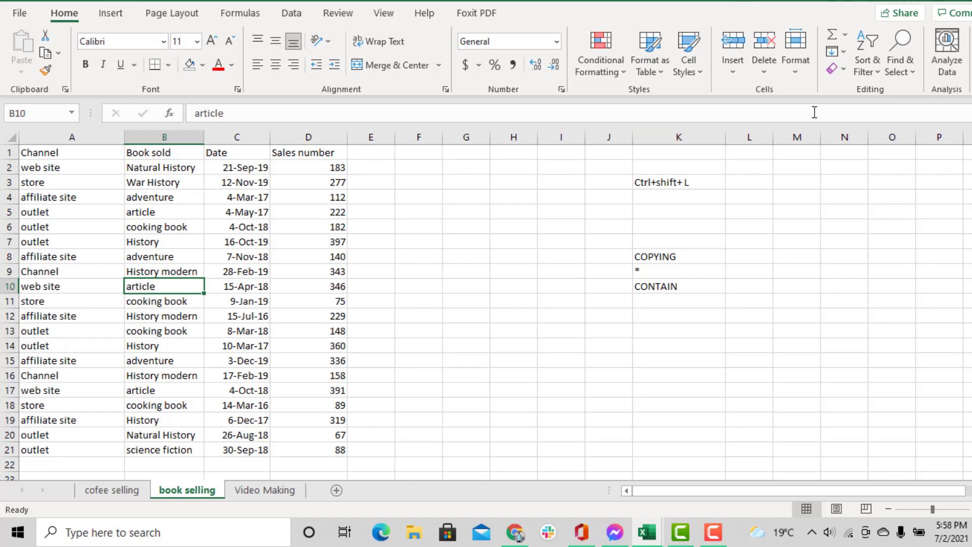
click(876, 75)
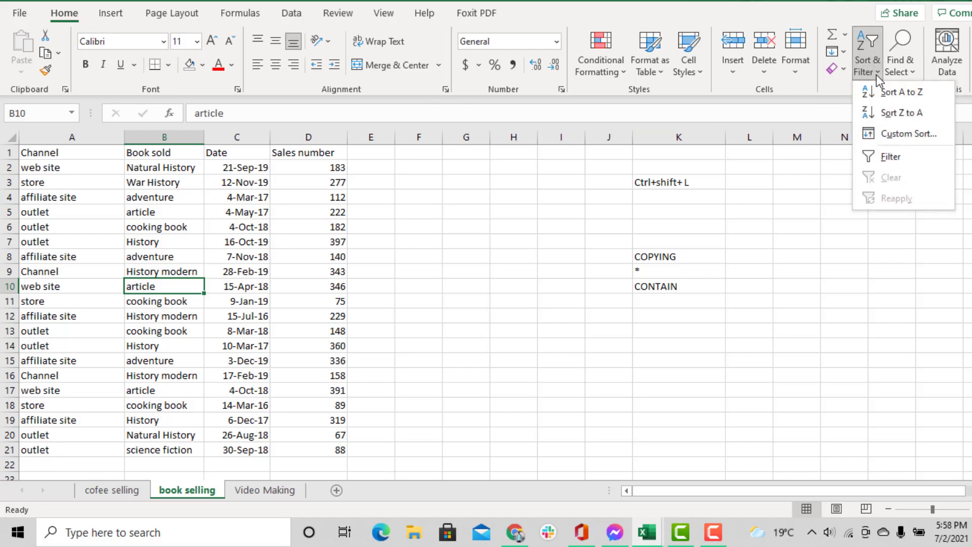
click(893, 156)
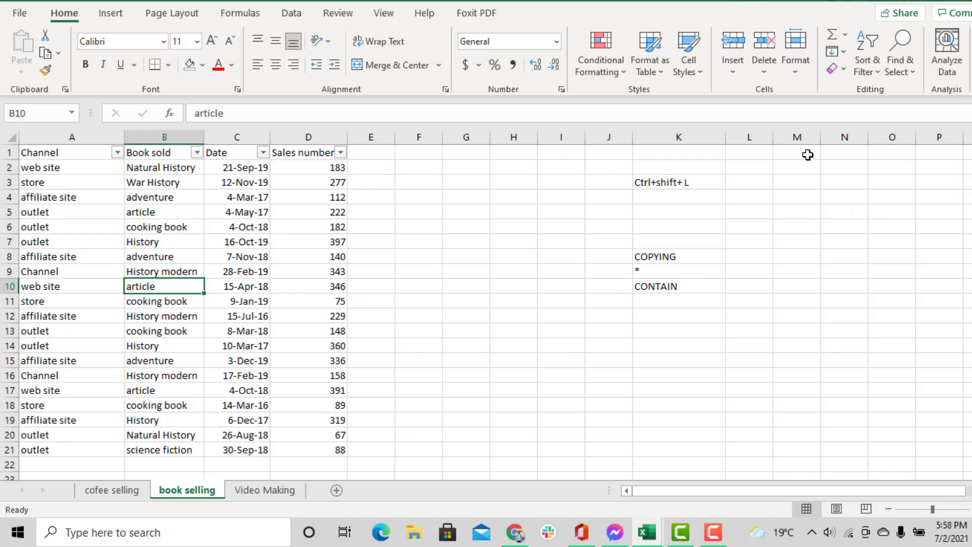
Step: Turn the table's filters off with the Filter command and turn them back on with cell E8 beside the data selected
click(871, 75)
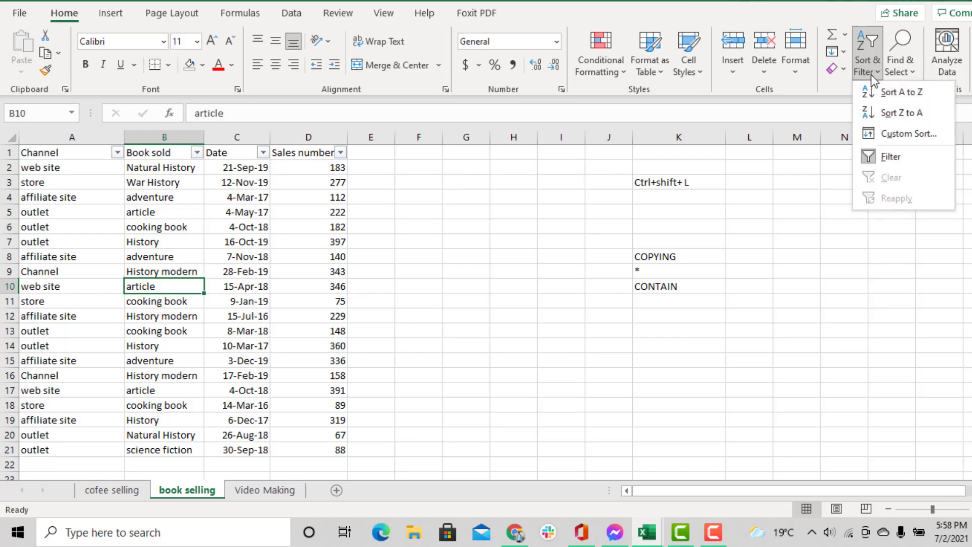
click(877, 157)
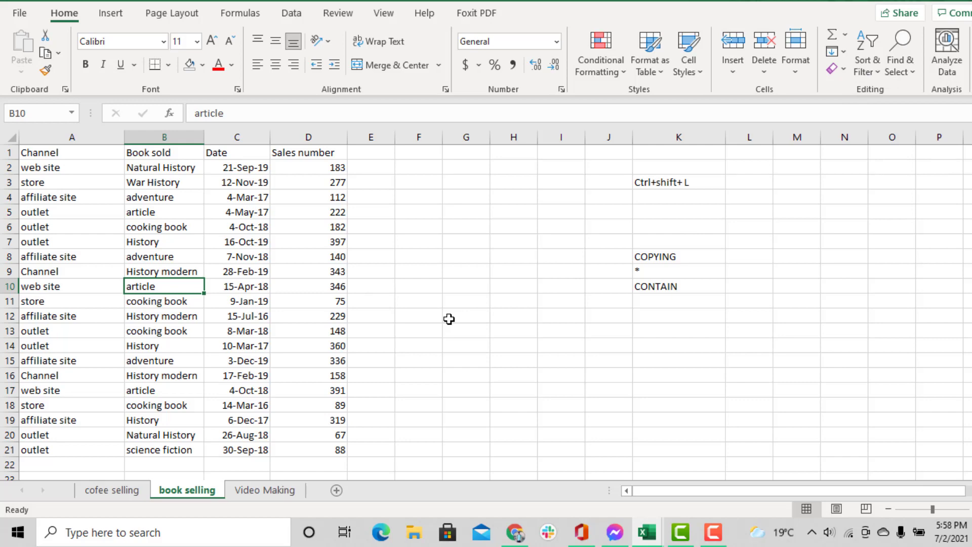
click(387, 262)
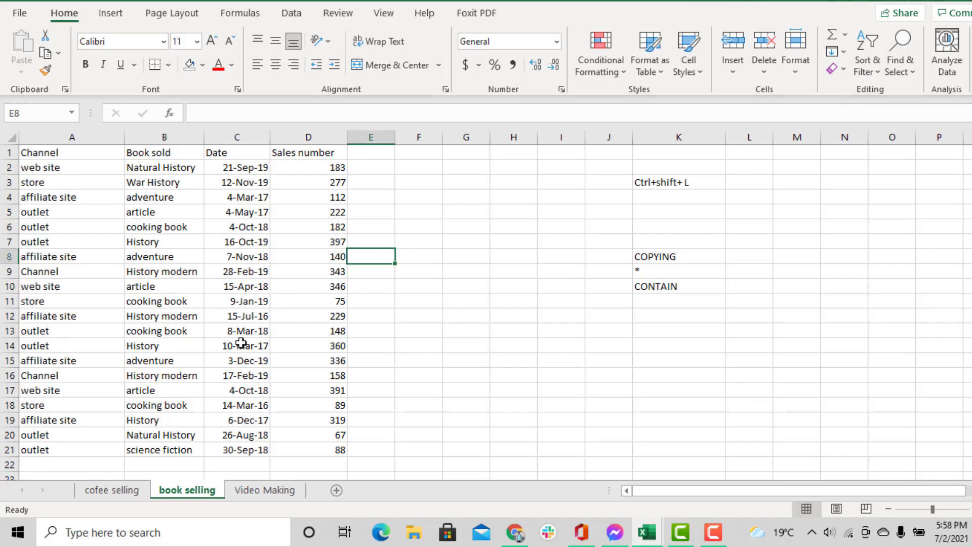
key(ctrl+shift+l)
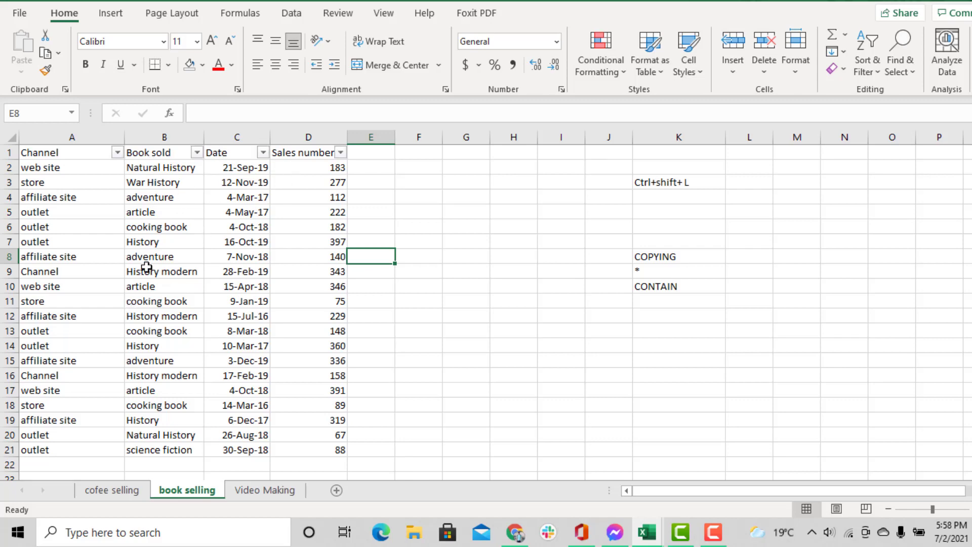
Step: Filter the Channel column to show only affiliate site and Channel, and clear that filter after viewing the rows
click(118, 154)
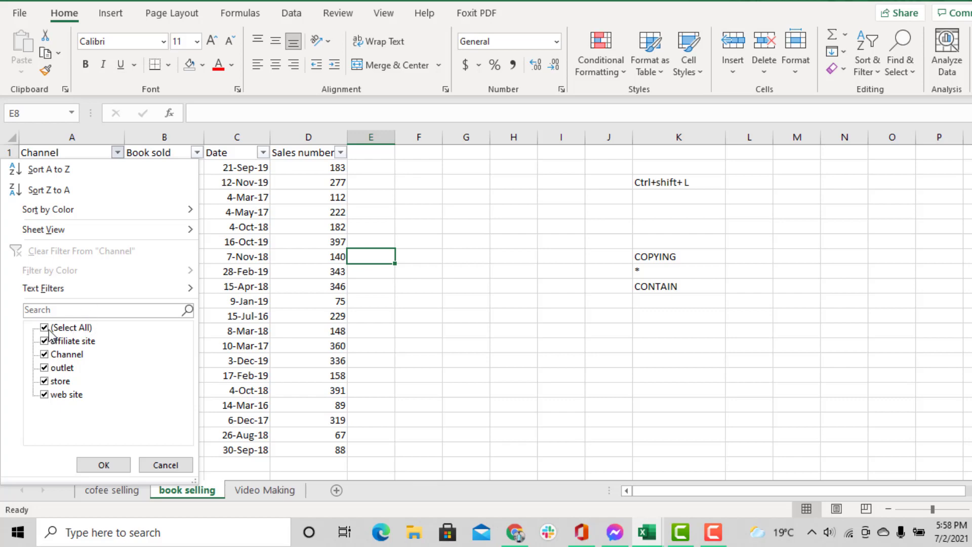
click(44, 394)
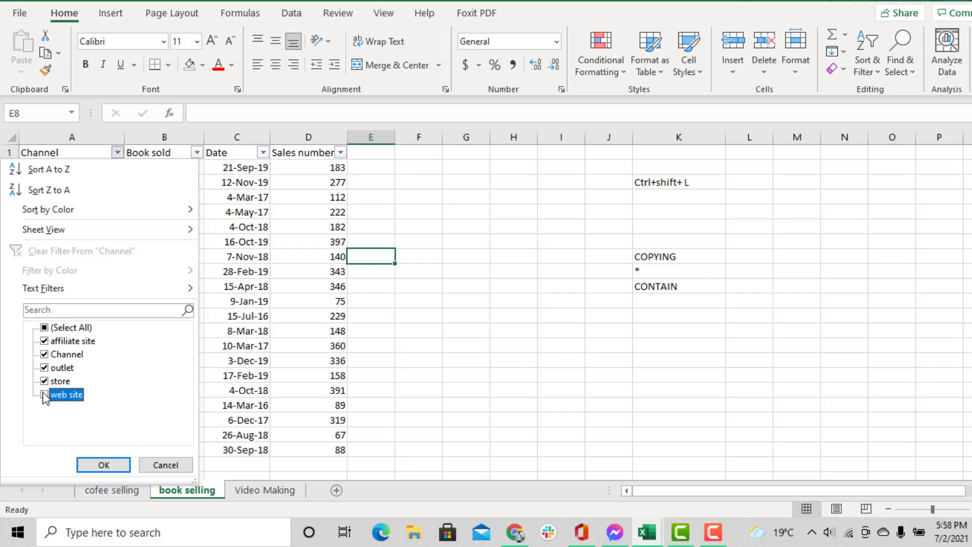
click(44, 382)
click(45, 369)
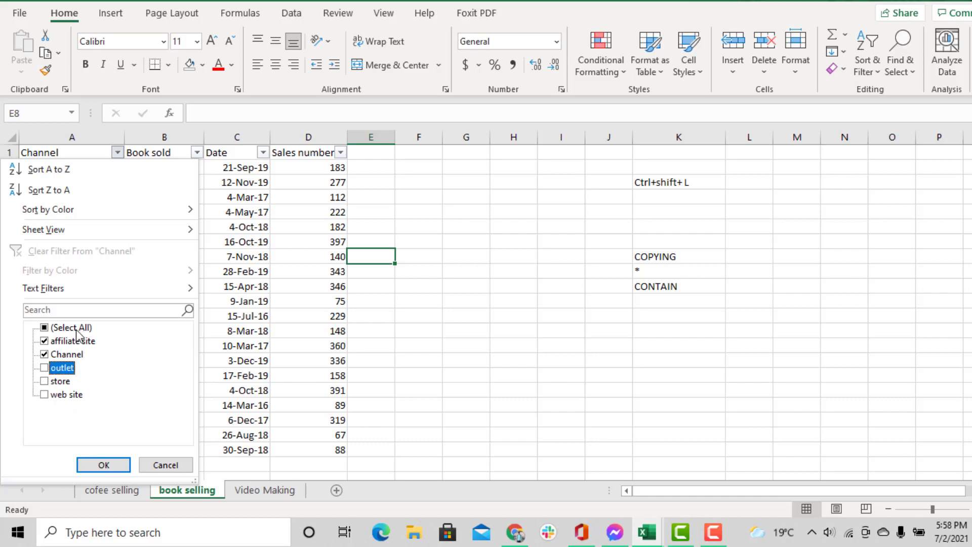
click(103, 464)
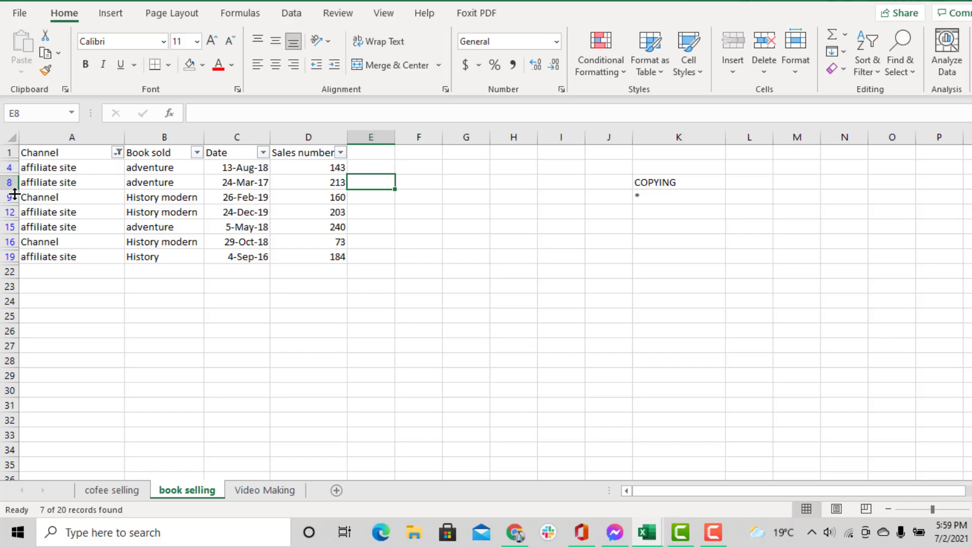
click(118, 153)
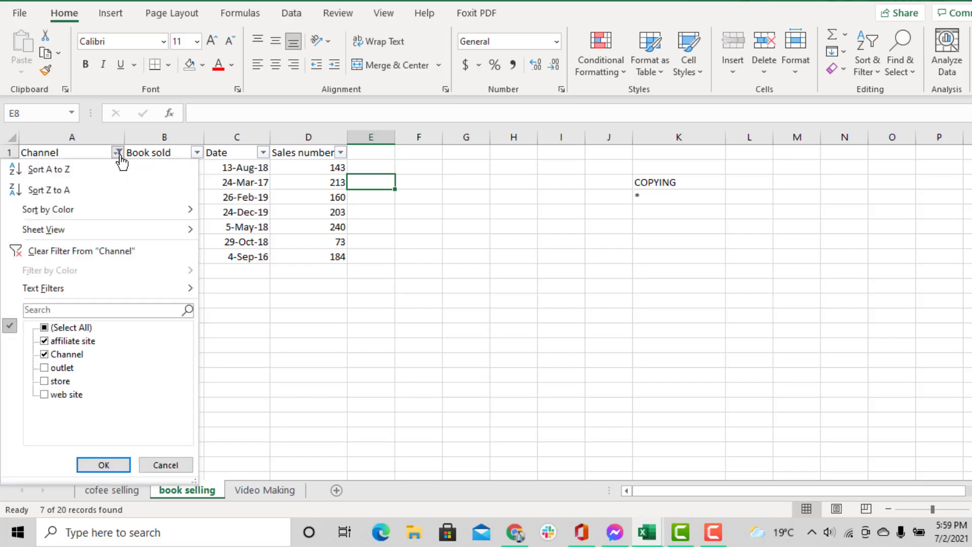
click(108, 252)
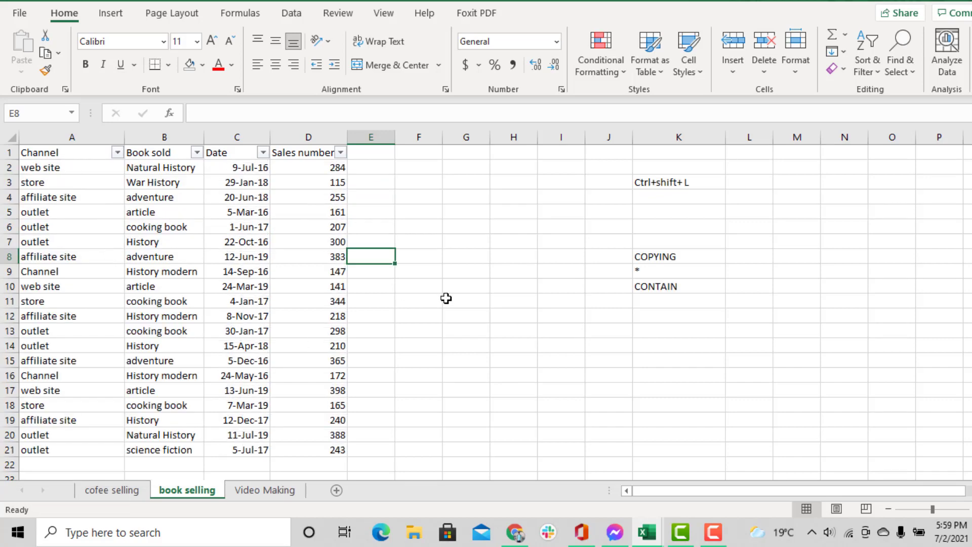
Step: Filter the Book sold column to exclude Natural History, History and article, and clear that filter after viewing the rows
click(197, 153)
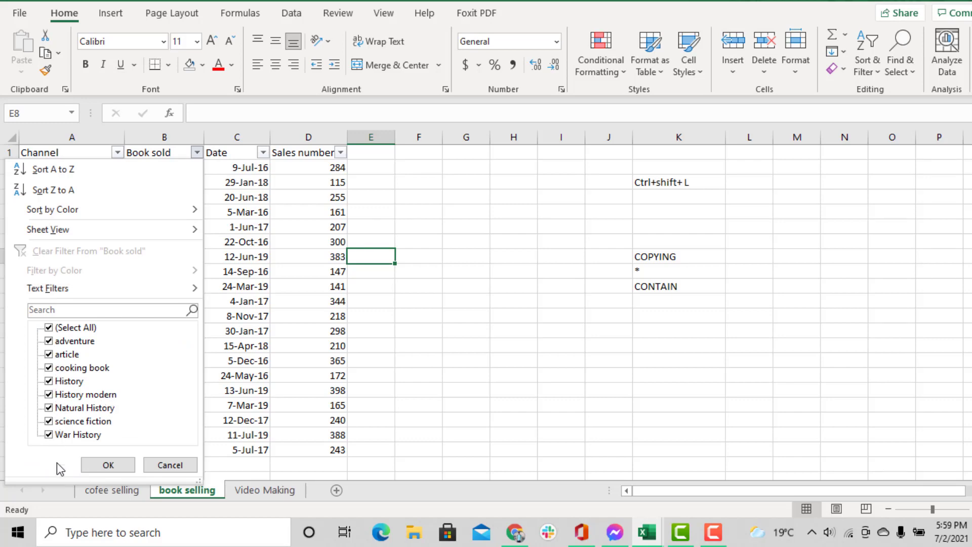
click(49, 408)
click(49, 381)
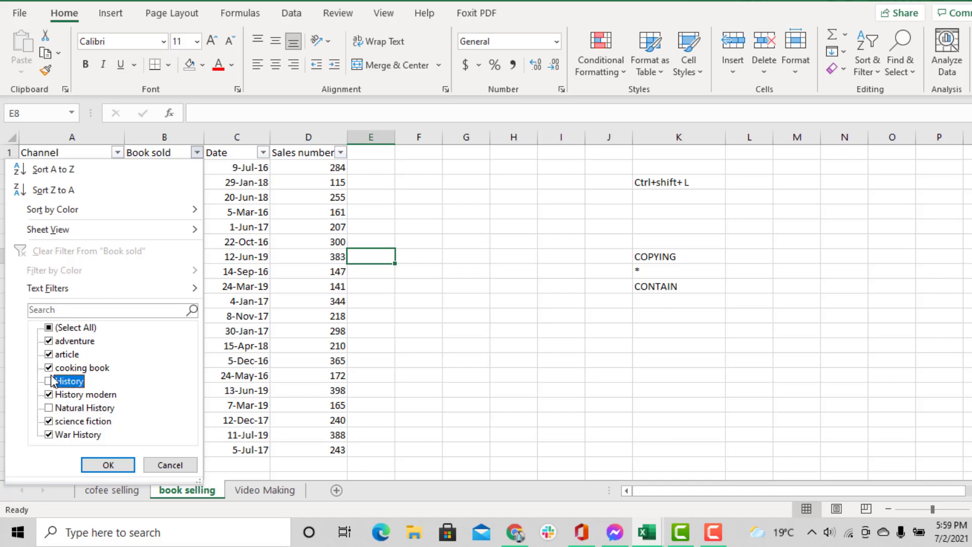
click(49, 354)
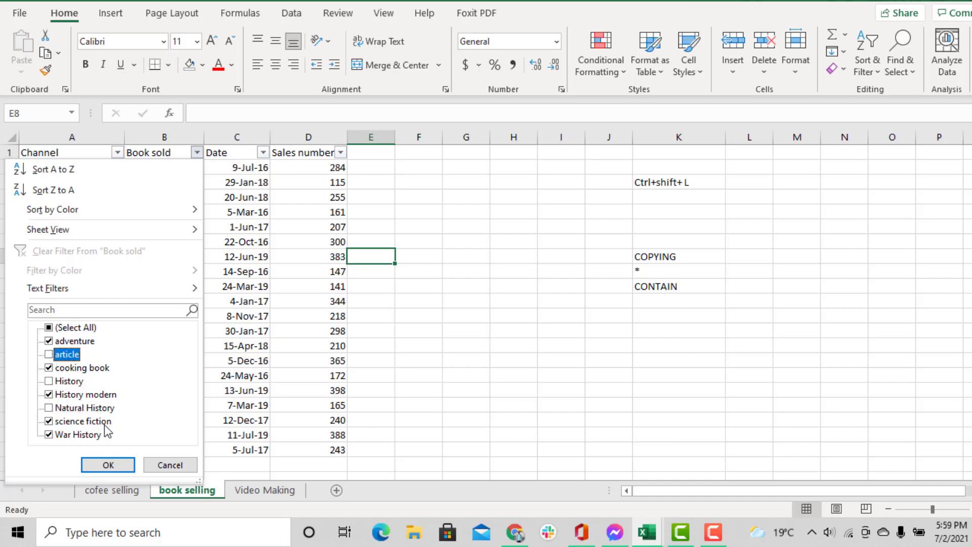
click(107, 465)
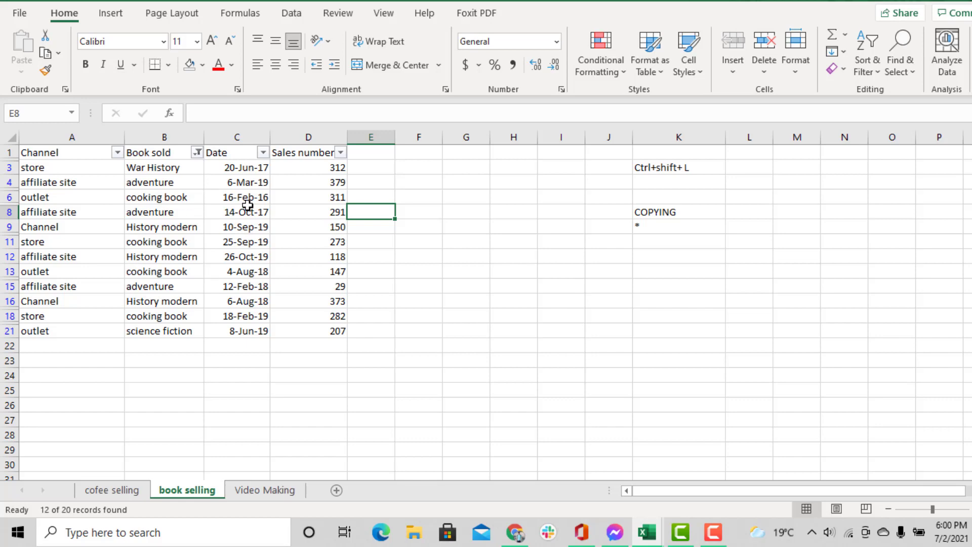
click(197, 152)
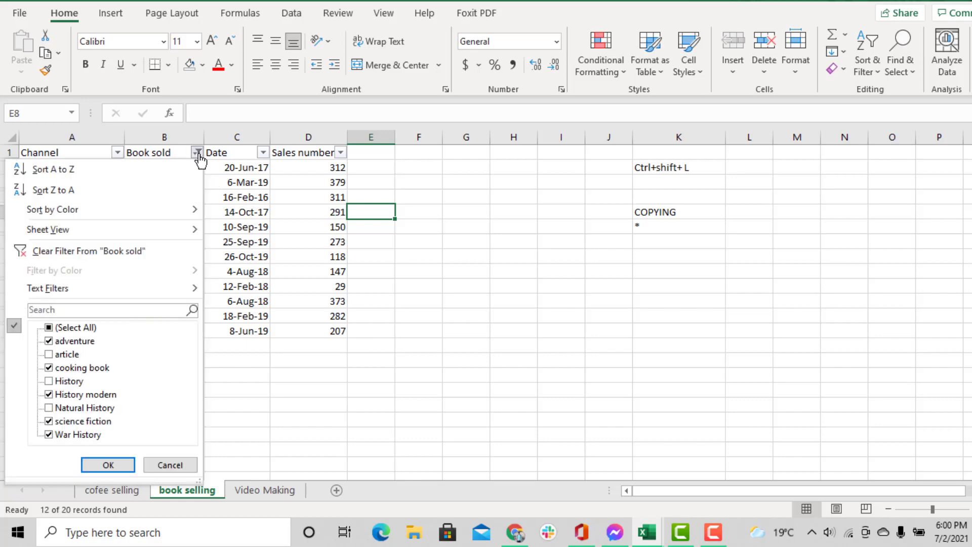
click(129, 254)
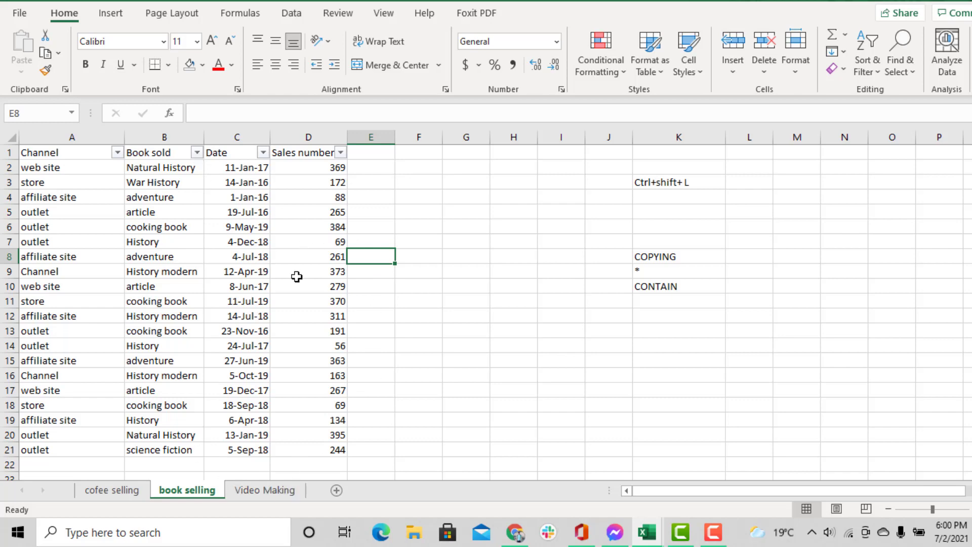
click(203, 255)
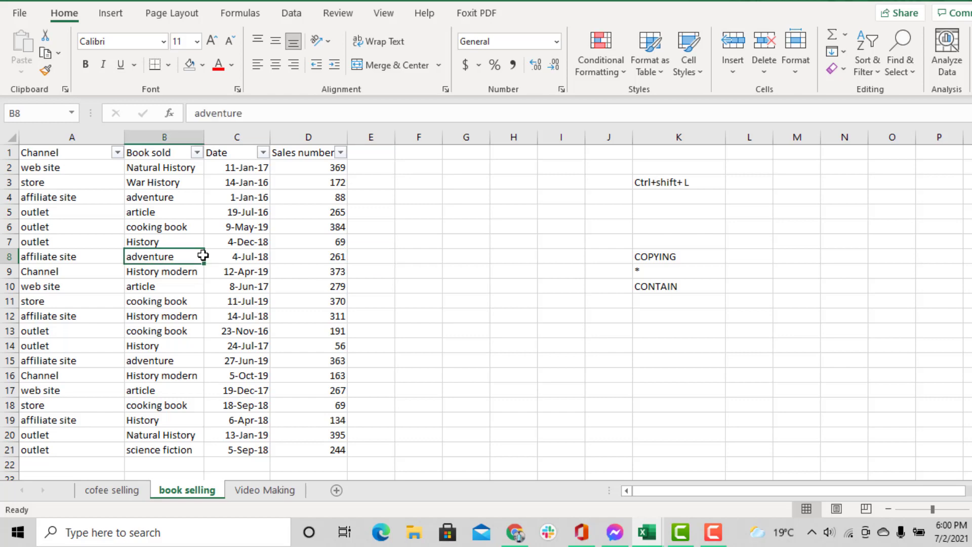
key(ctrl+shift+l)
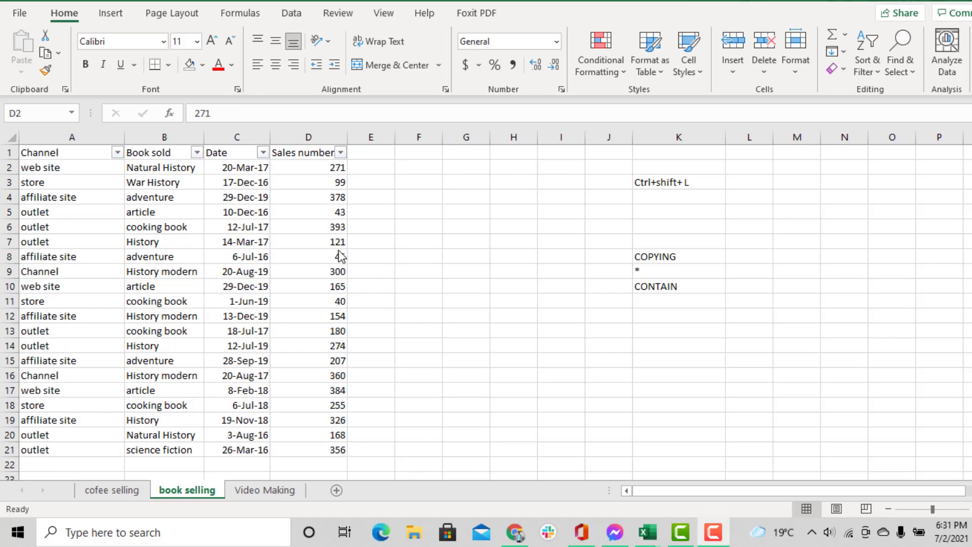
Step: Filter the Date column to only June, July and August 2019, and clear that filter after viewing the rows
click(263, 152)
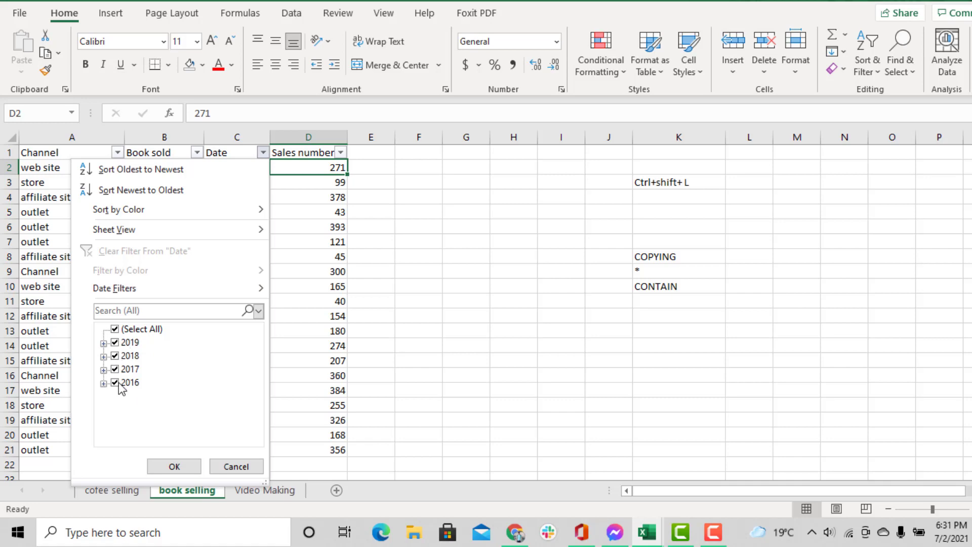
click(115, 356)
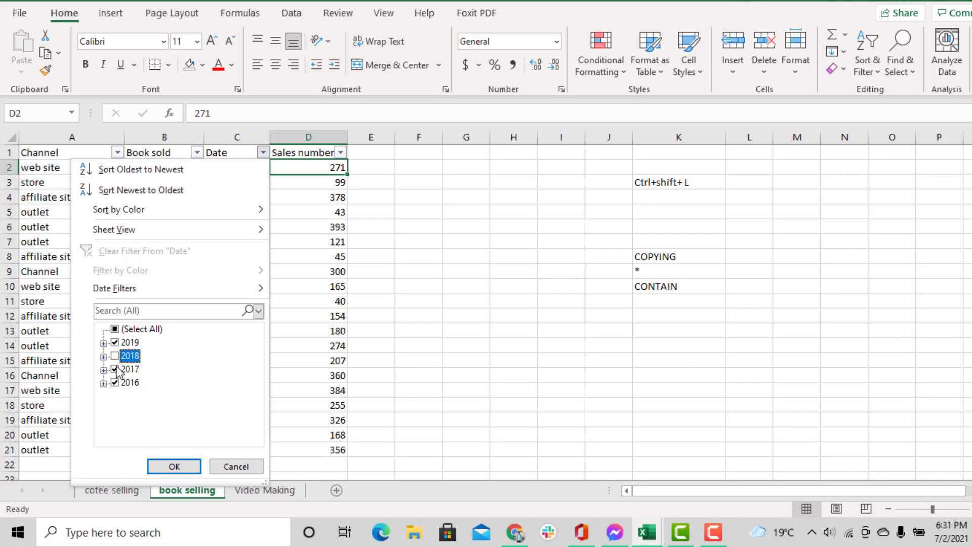
click(115, 383)
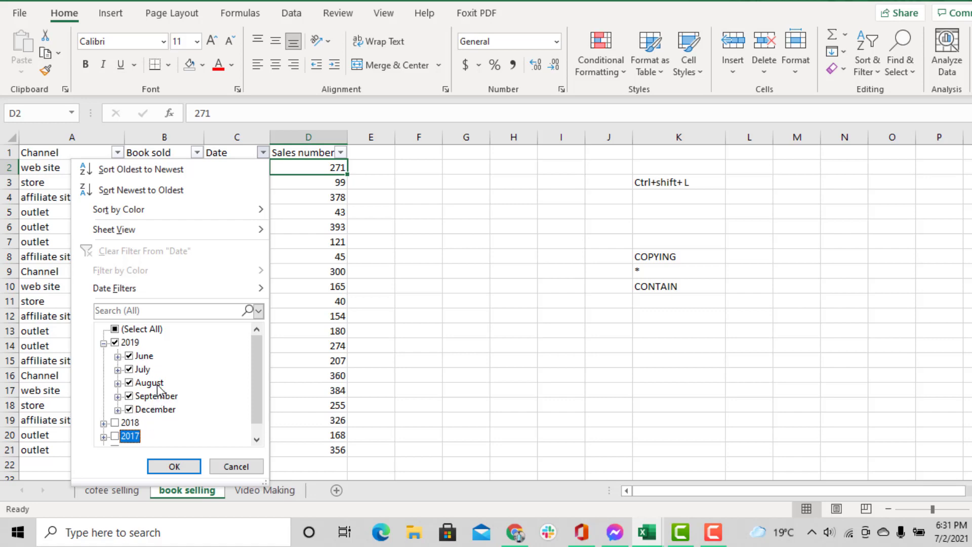
click(131, 397)
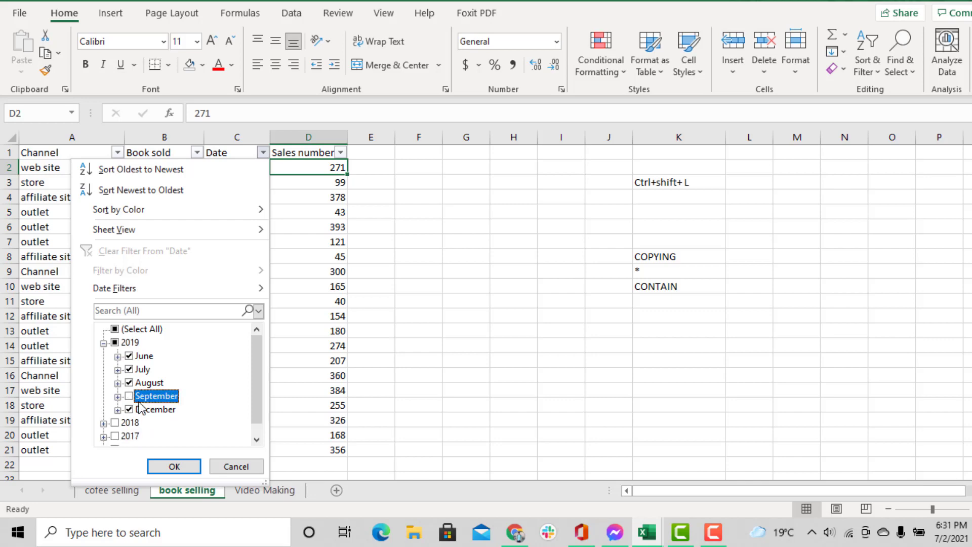
click(128, 411)
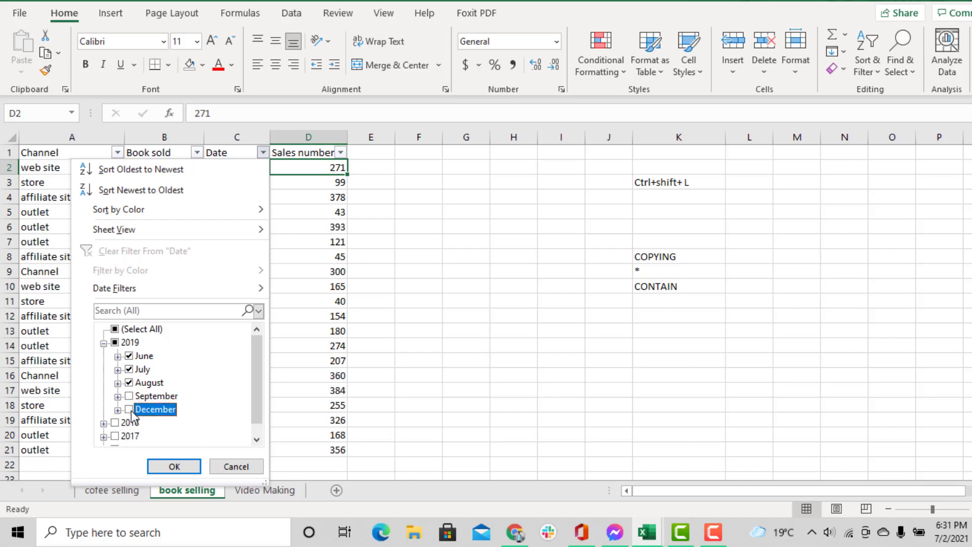
drag(257, 369, 254, 403)
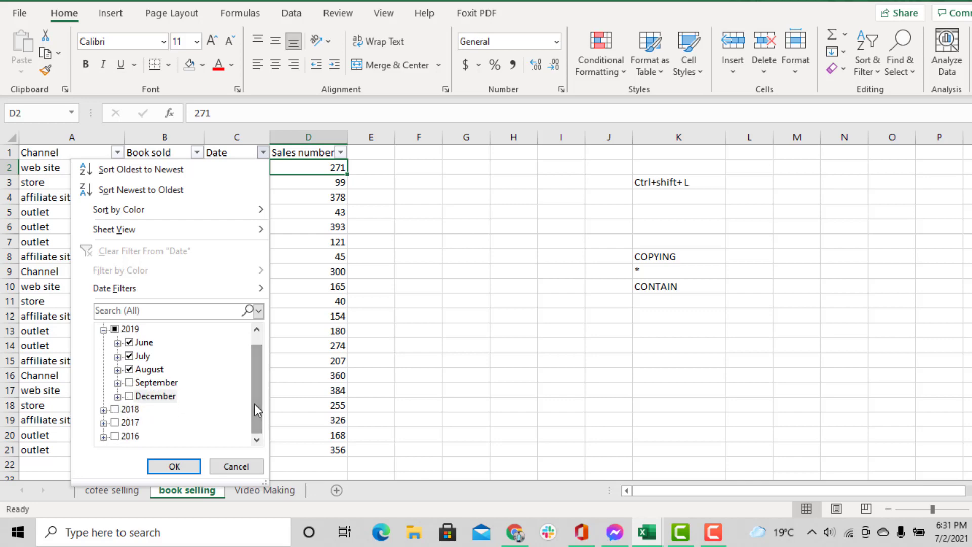
click(174, 465)
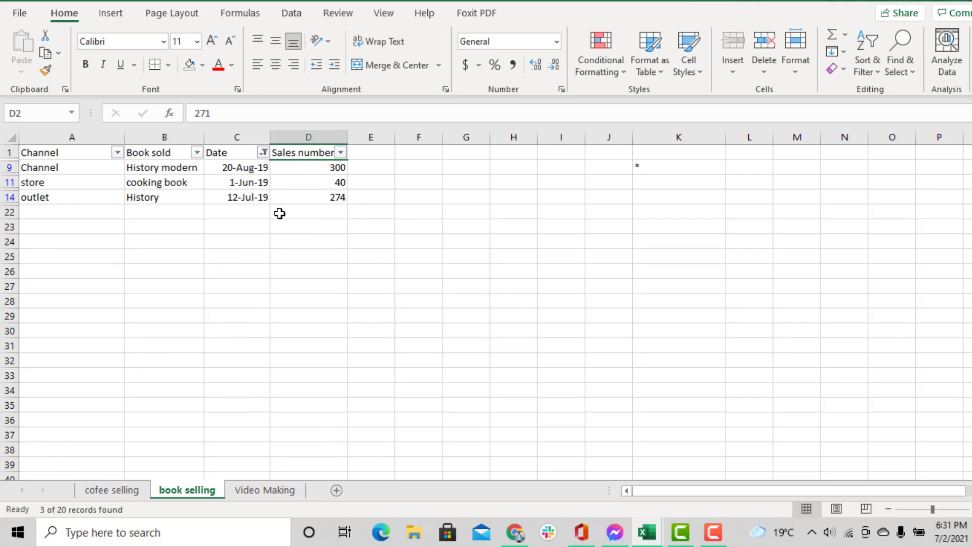
click(263, 152)
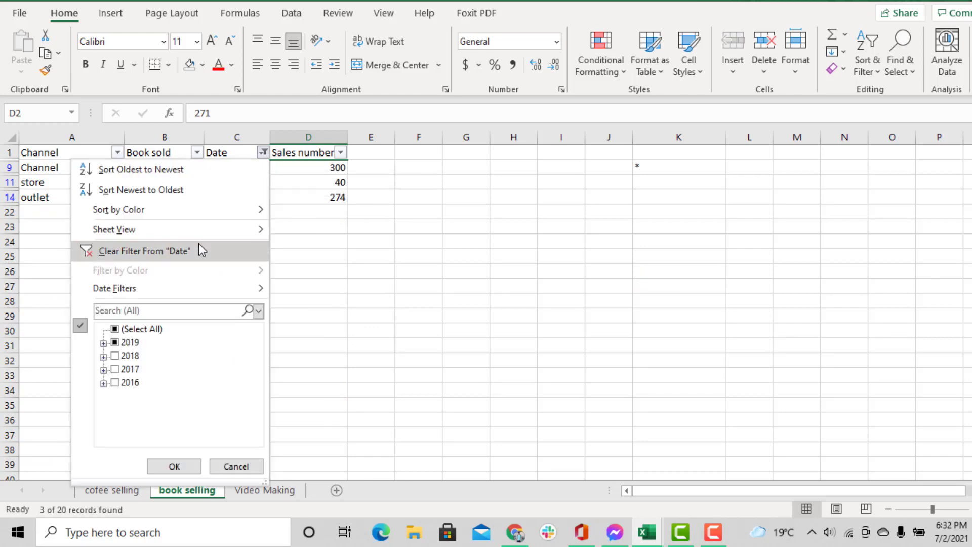
click(160, 250)
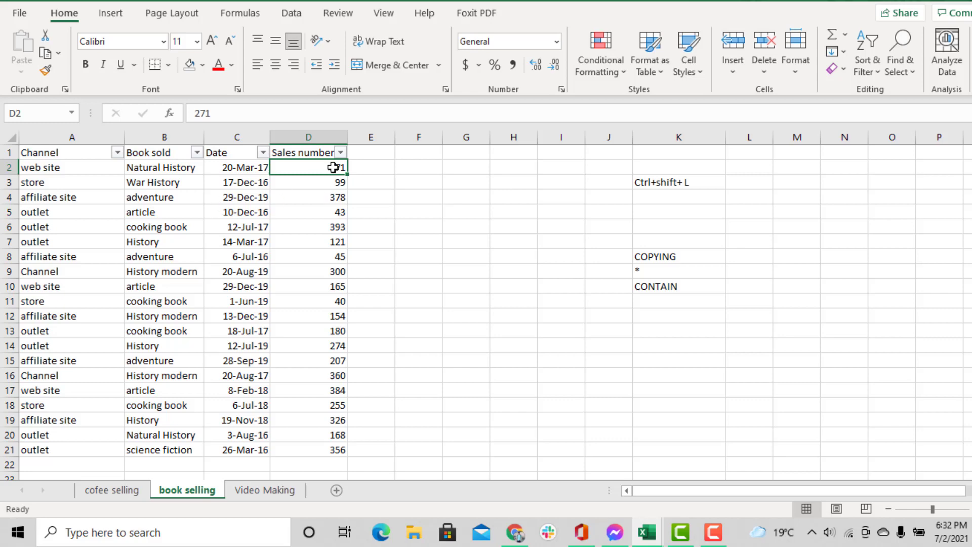
Step: Filter the Sales number column with an Equals number filter set to 271
click(341, 153)
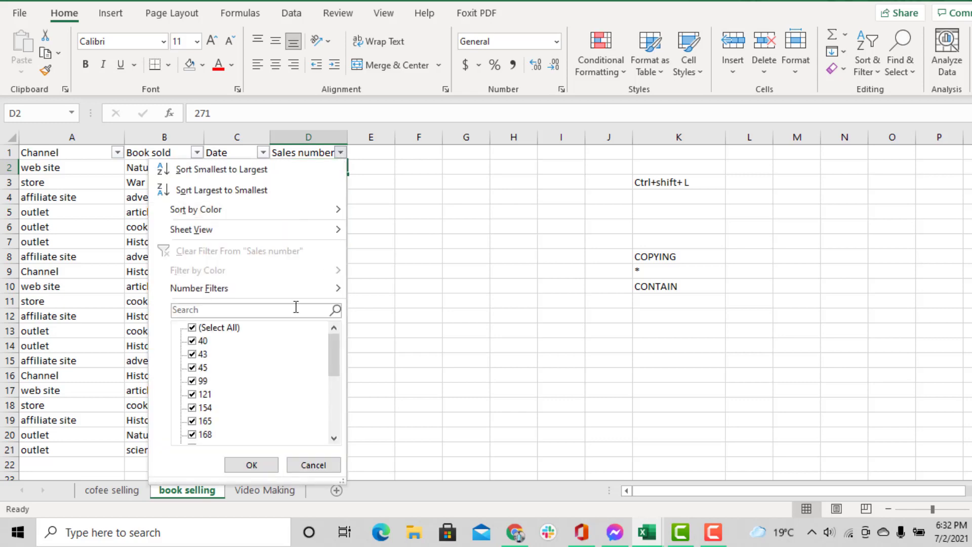
mouse_move(300, 294)
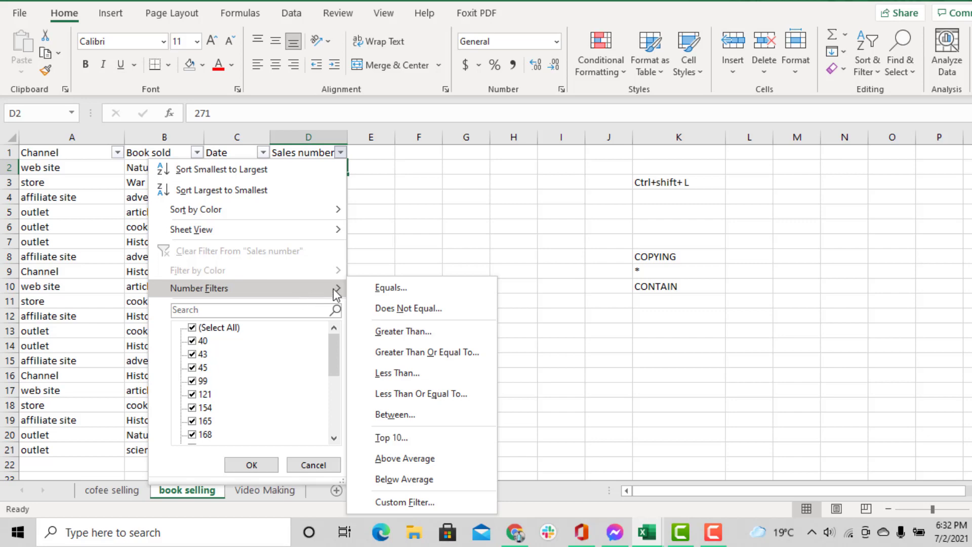
click(398, 286)
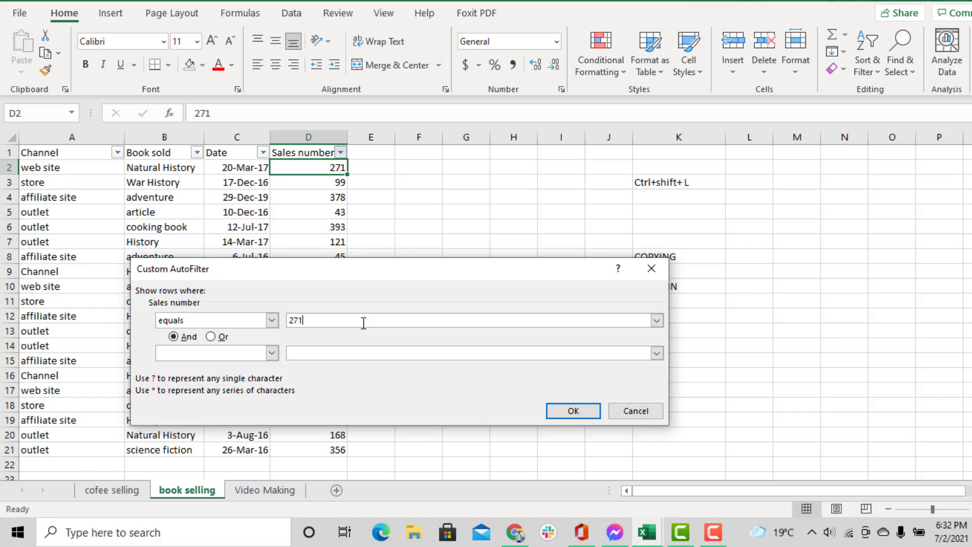
click(571, 410)
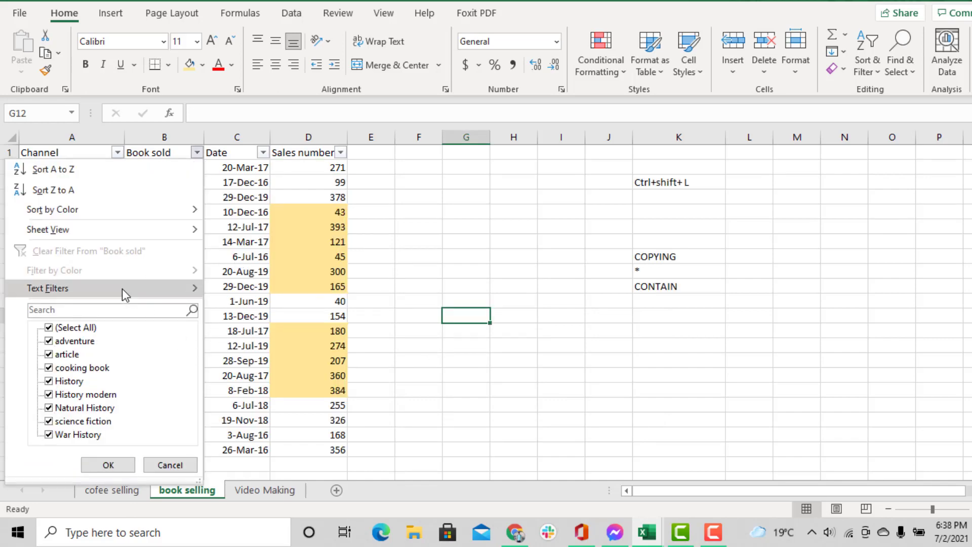
Step: Filter the Book sold column to titles containing Natural, and reset the table's filters after viewing the matching rows
mouse_move(123, 288)
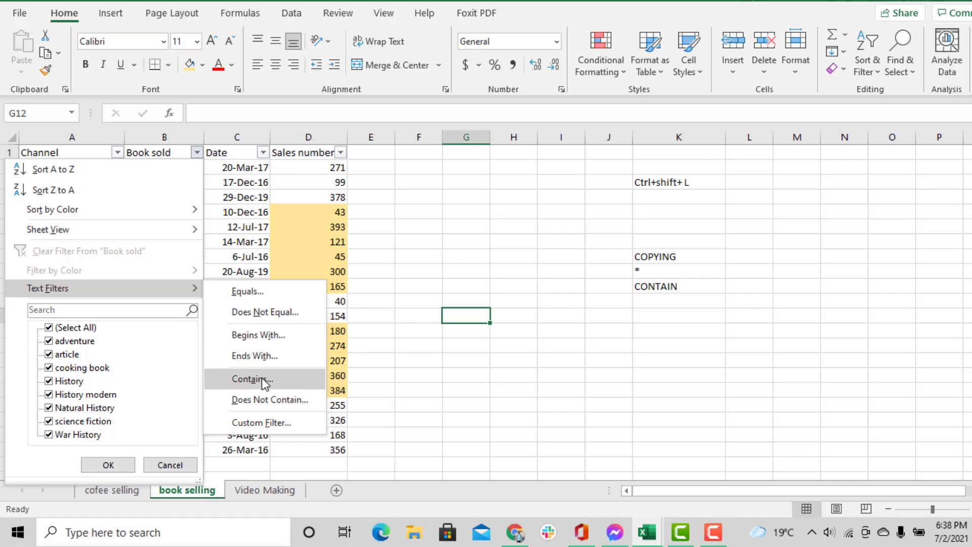
click(283, 378)
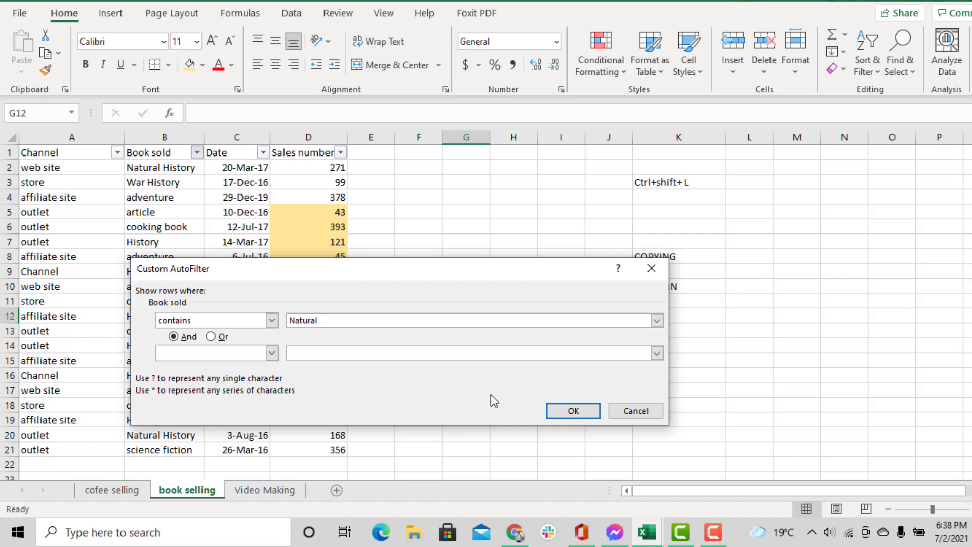
click(570, 412)
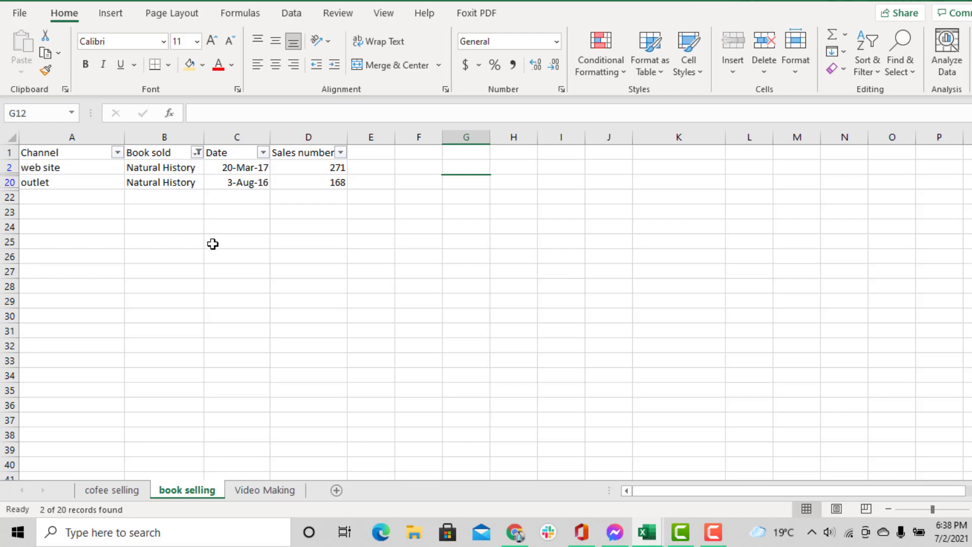
click(167, 167)
click(162, 185)
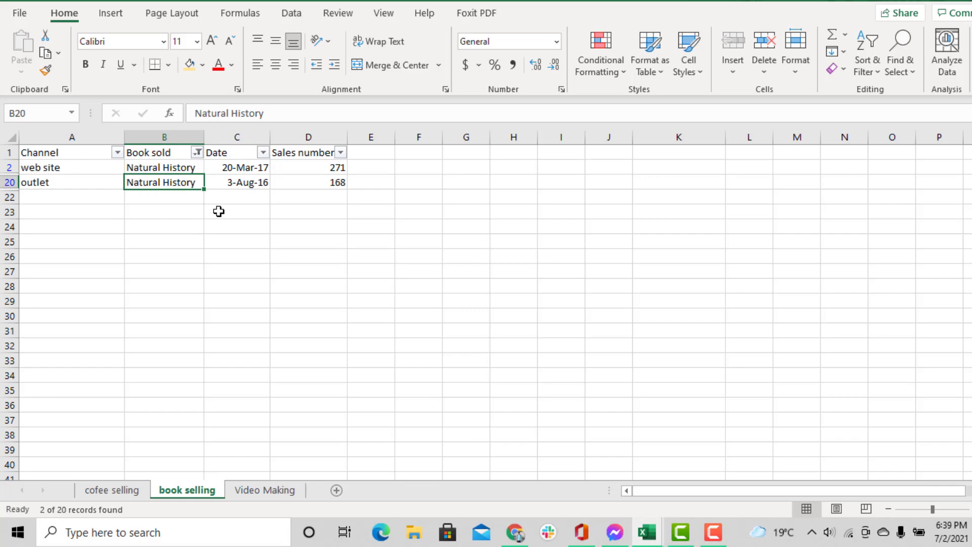
key(ctrl+shift+l)
key(ctrl+shift+l)
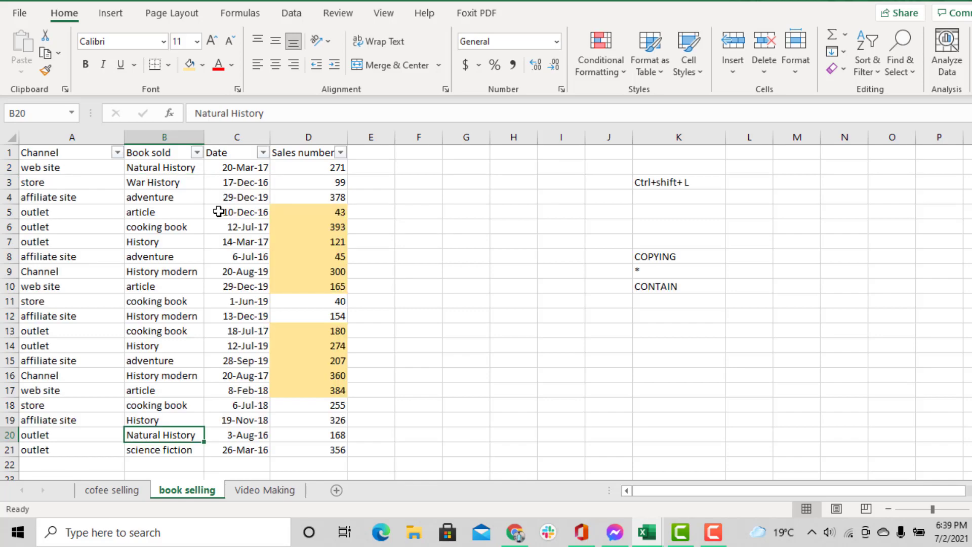
Step: Filter the Book sold column to titles that begin with War, and clear that filter after viewing the rows
click(197, 153)
mouse_move(168, 288)
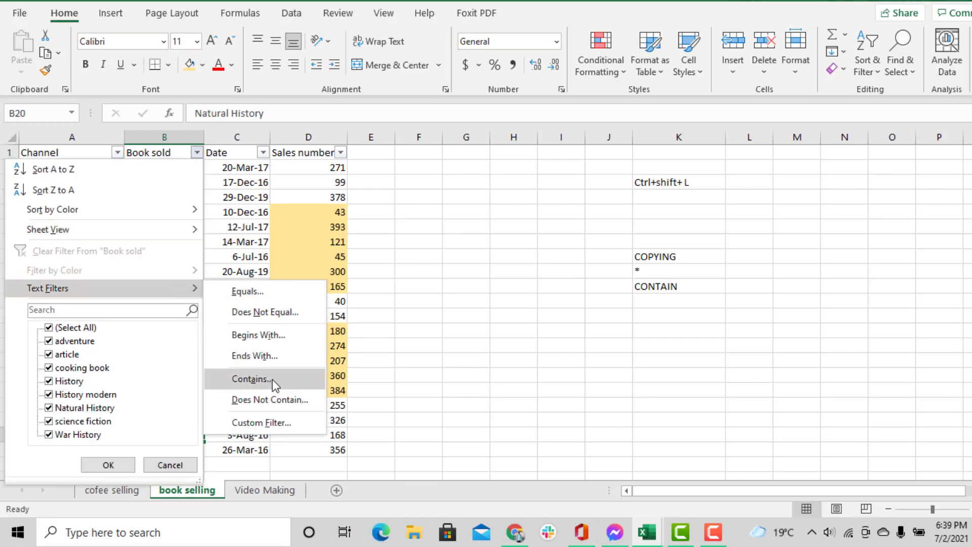
click(281, 336)
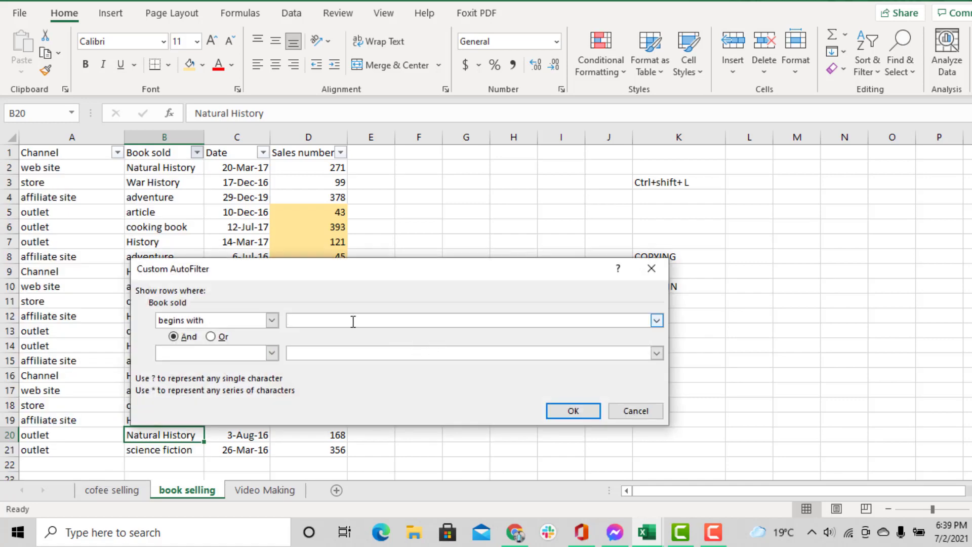
text(War)
click(574, 409)
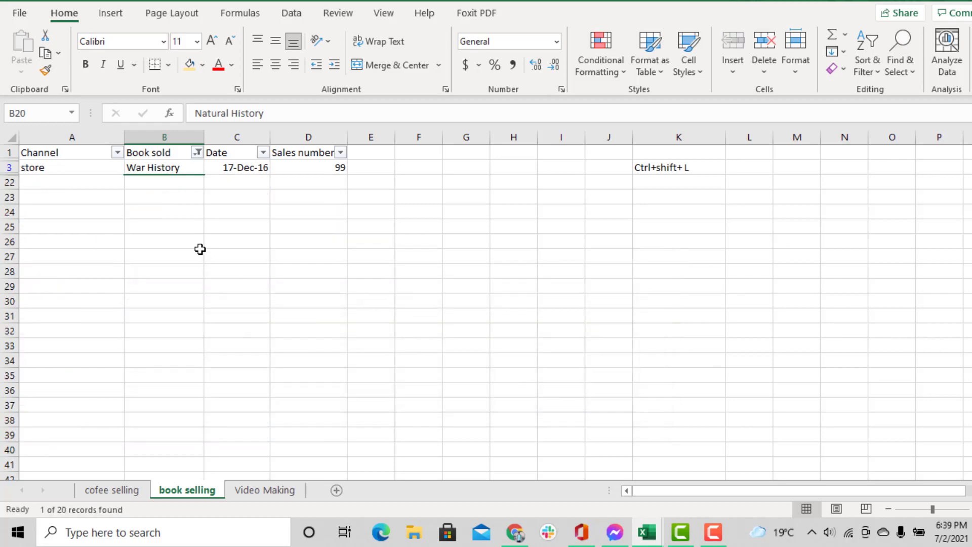
click(211, 186)
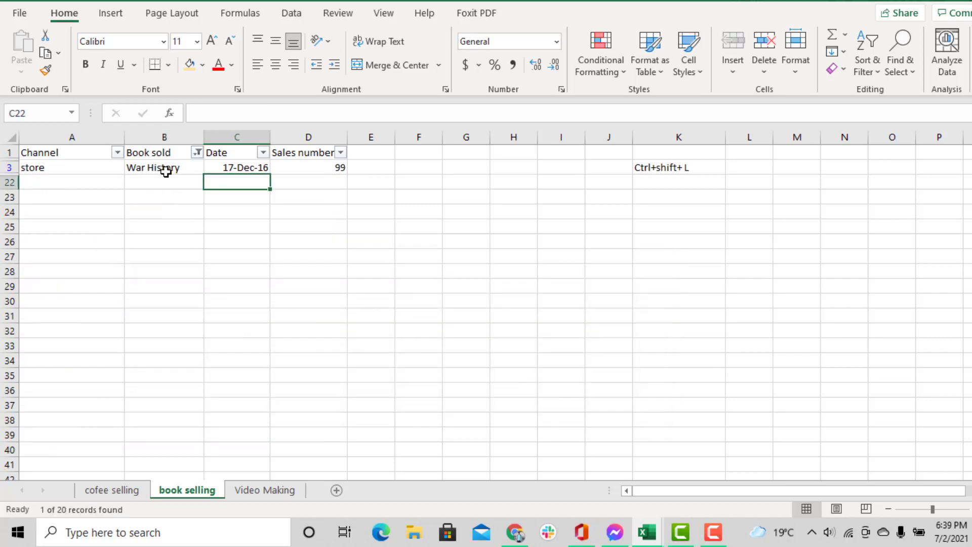
click(196, 152)
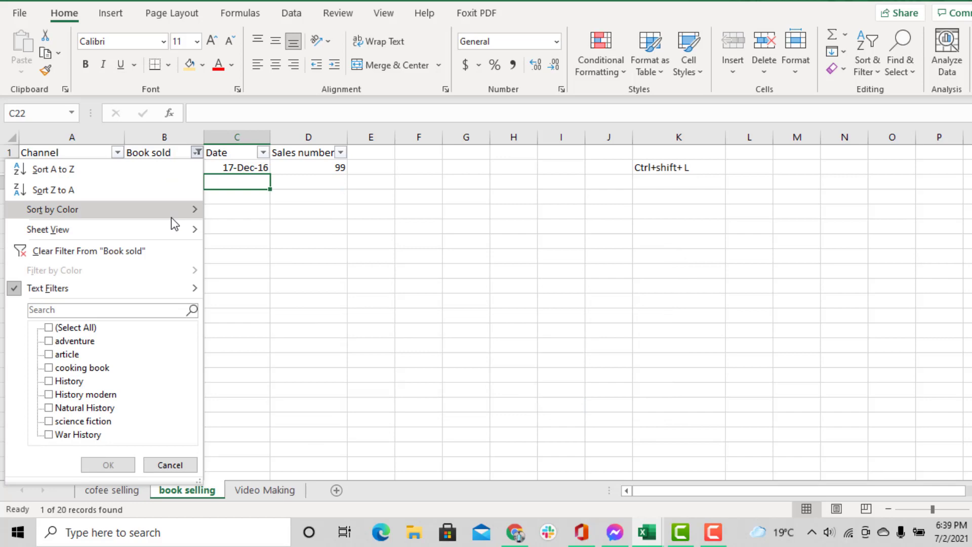
click(113, 254)
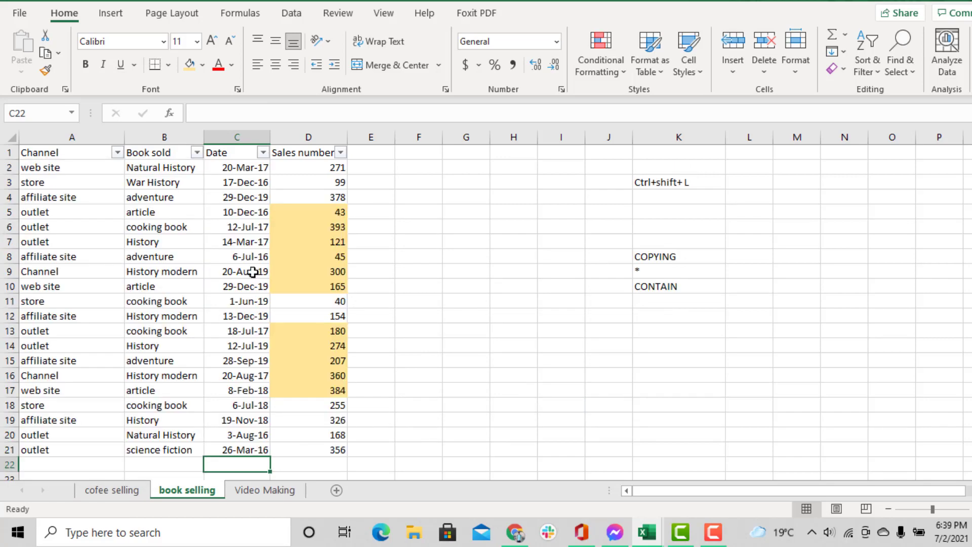
Step: Filter the Book sold column with a two-condition custom text filter for titles containing War and History
click(197, 153)
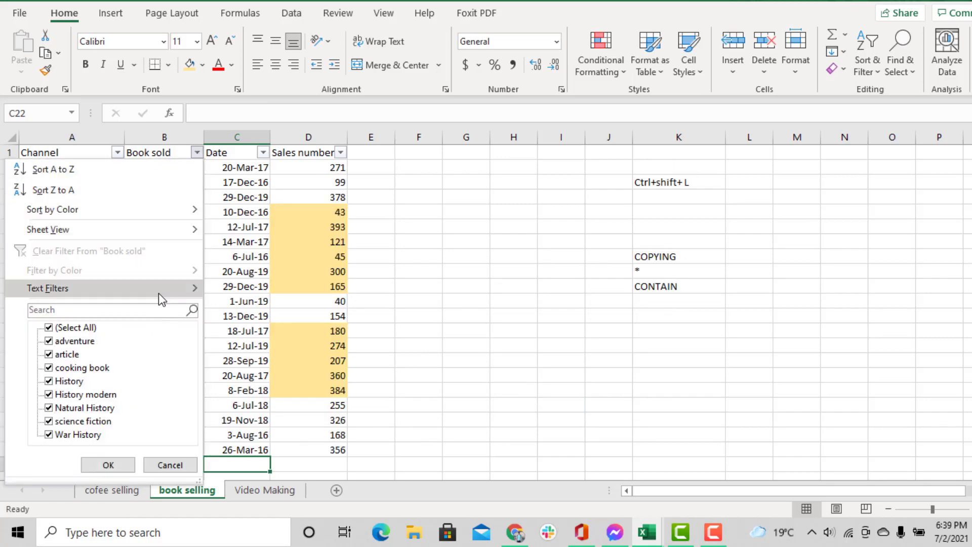
mouse_move(165, 287)
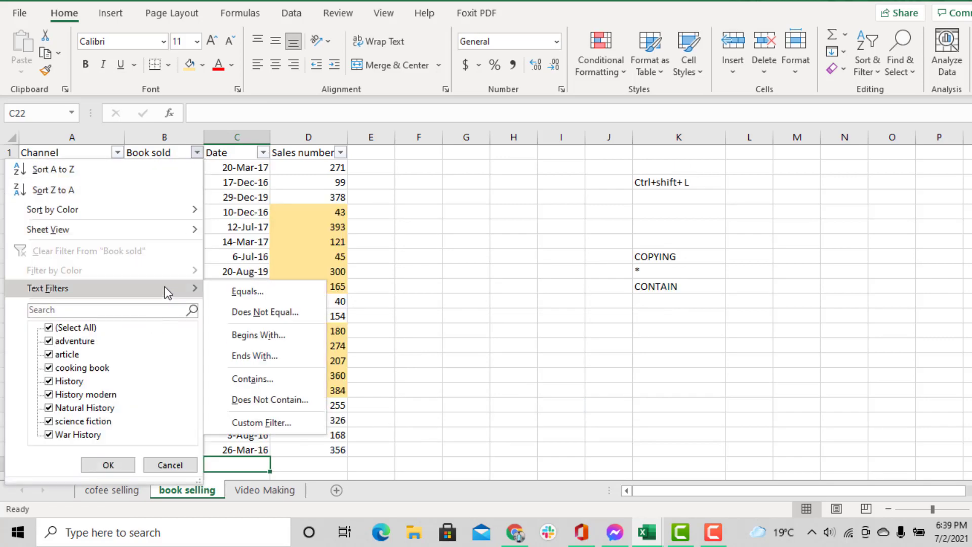
click(277, 376)
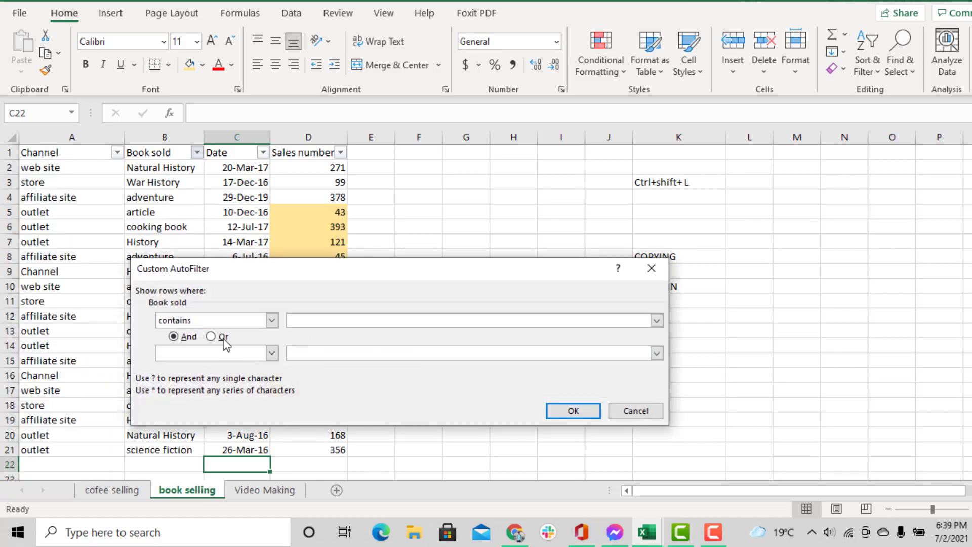
click(299, 320)
text(War)
click(303, 353)
text(History)
click(573, 410)
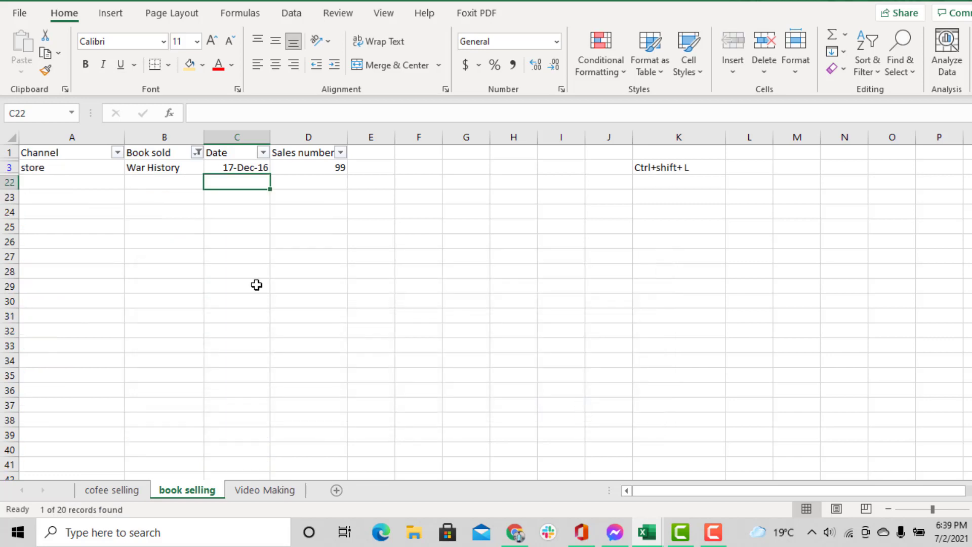
click(160, 168)
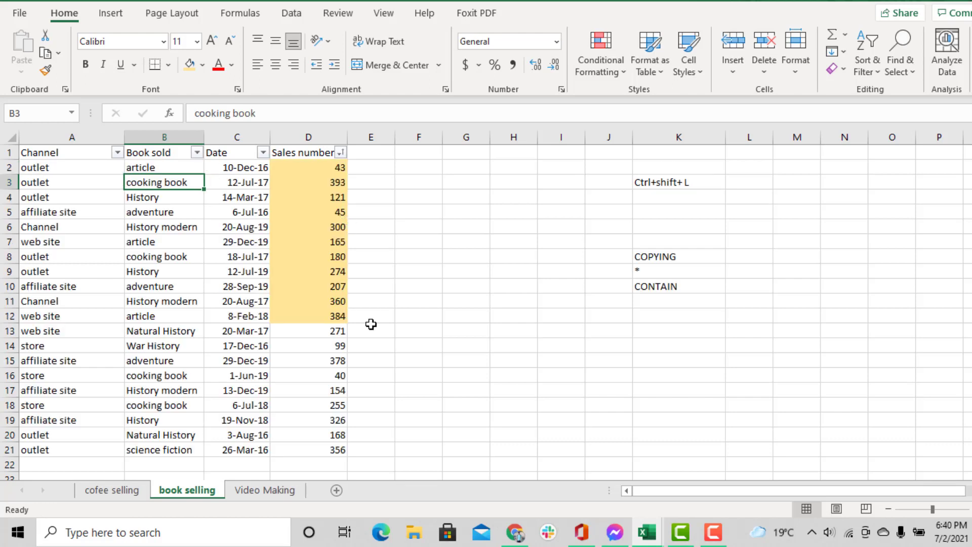
Step: Filter the Sales number column by the light gold cell color, and clear that filter after viewing the rows
click(360, 152)
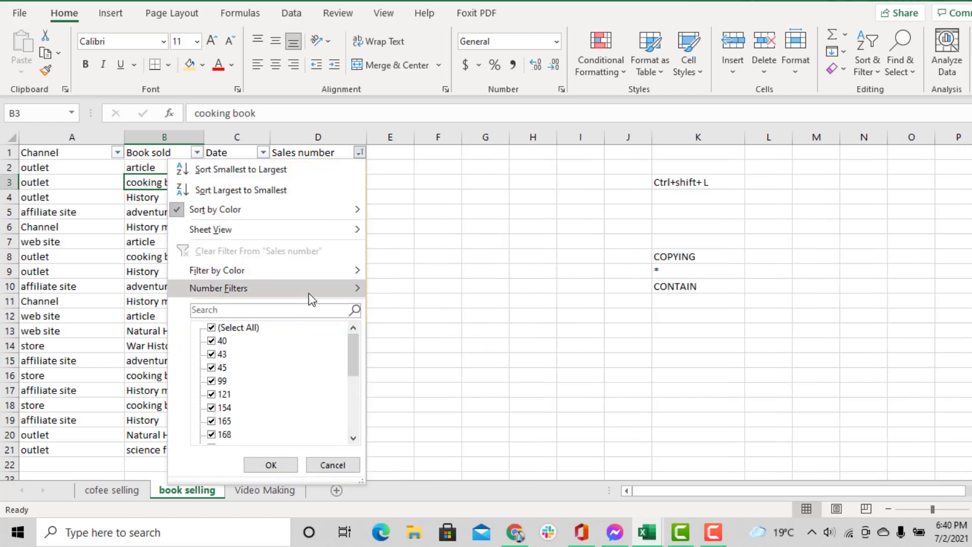
mouse_move(320, 272)
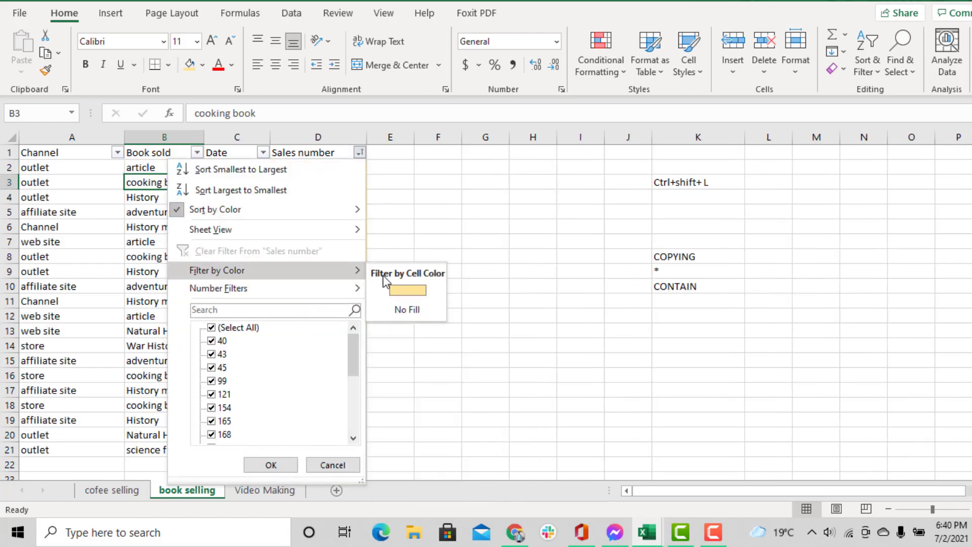
click(406, 292)
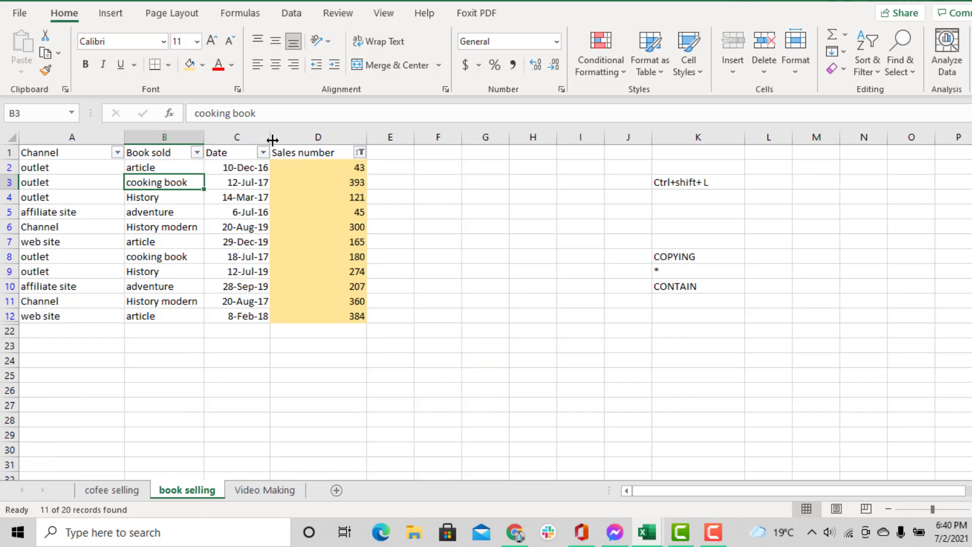
click(360, 152)
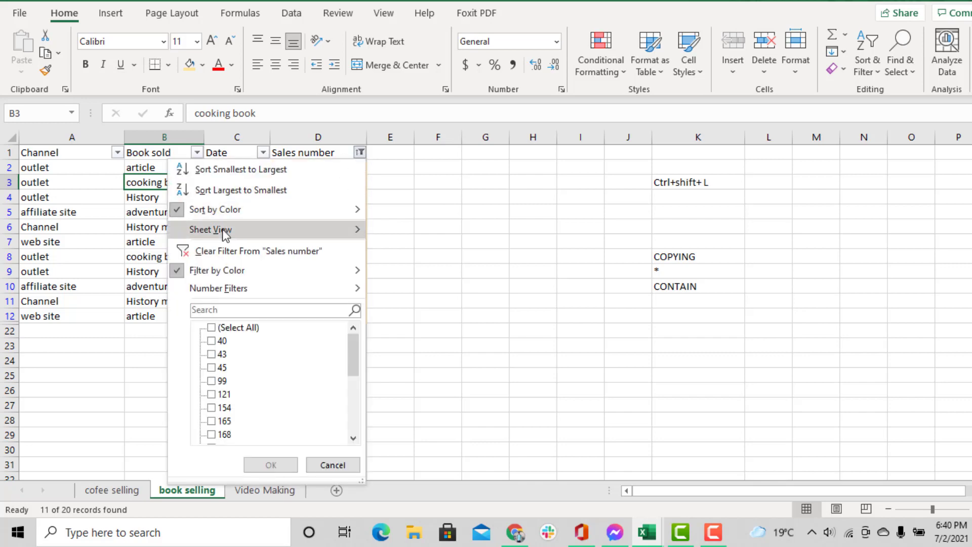
click(208, 251)
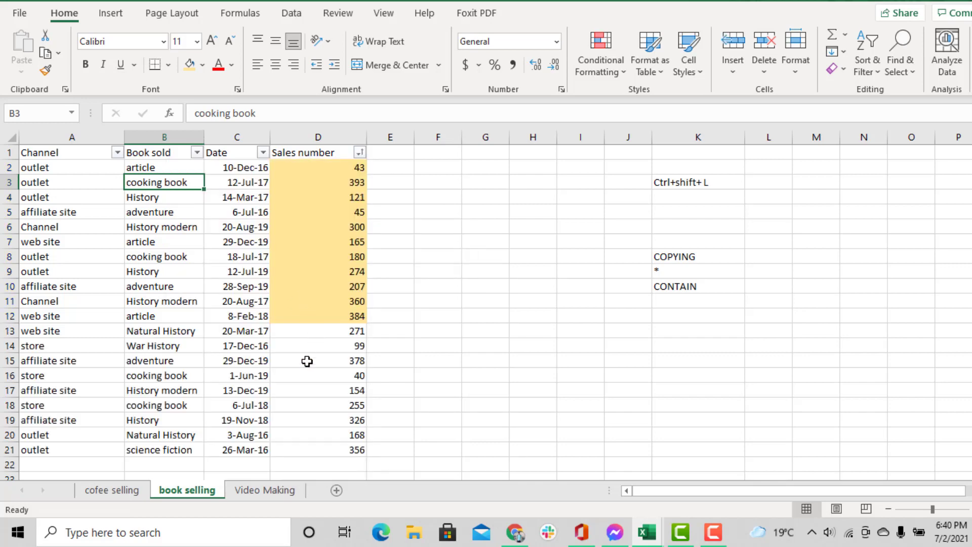
Step: Fill the Sales number cells D15:D19 with standard red
drag(304, 363, 334, 412)
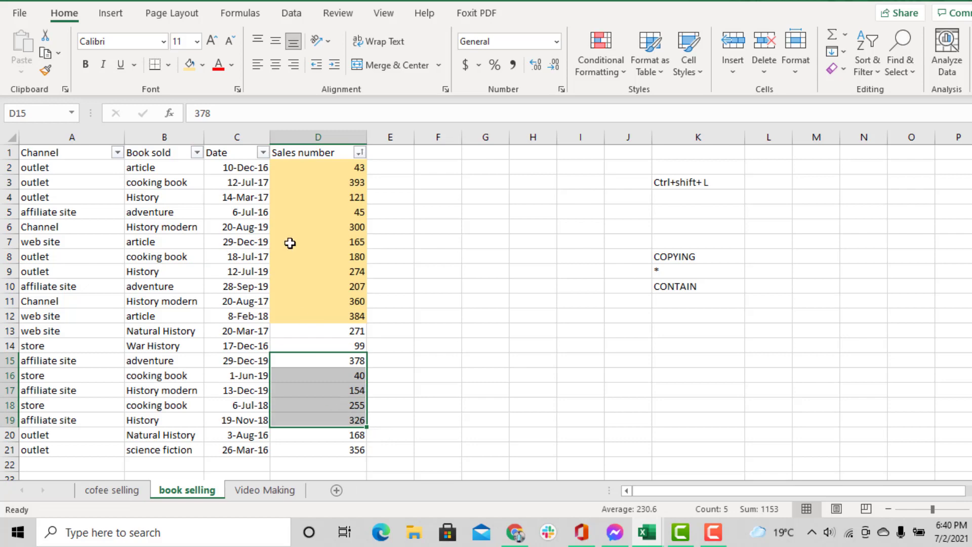
click(203, 66)
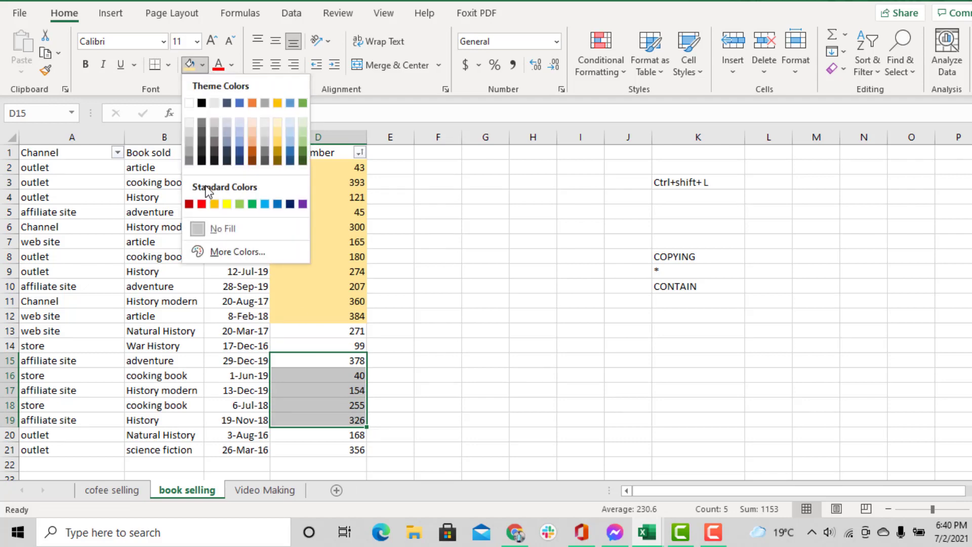
click(201, 204)
click(444, 332)
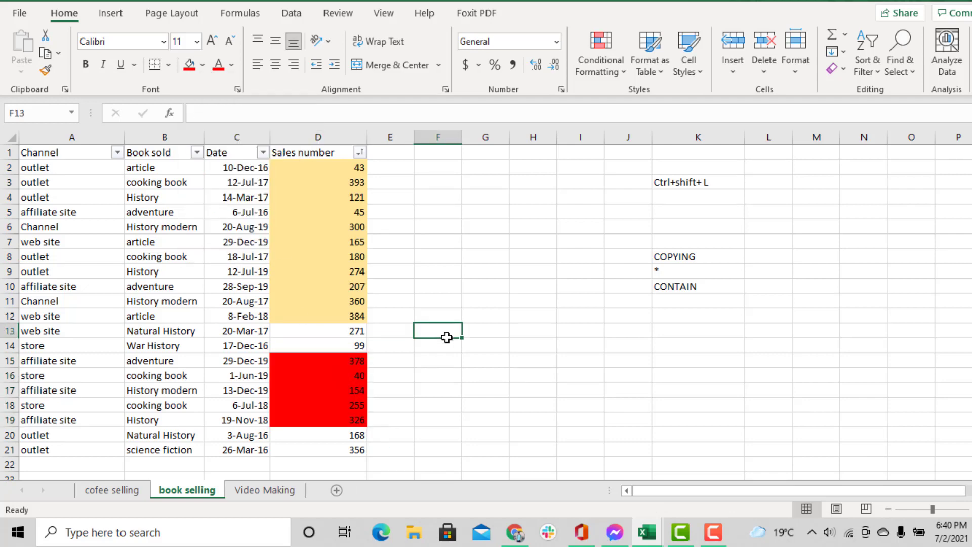
Step: Filter the Sales number column by the red cell color
click(360, 152)
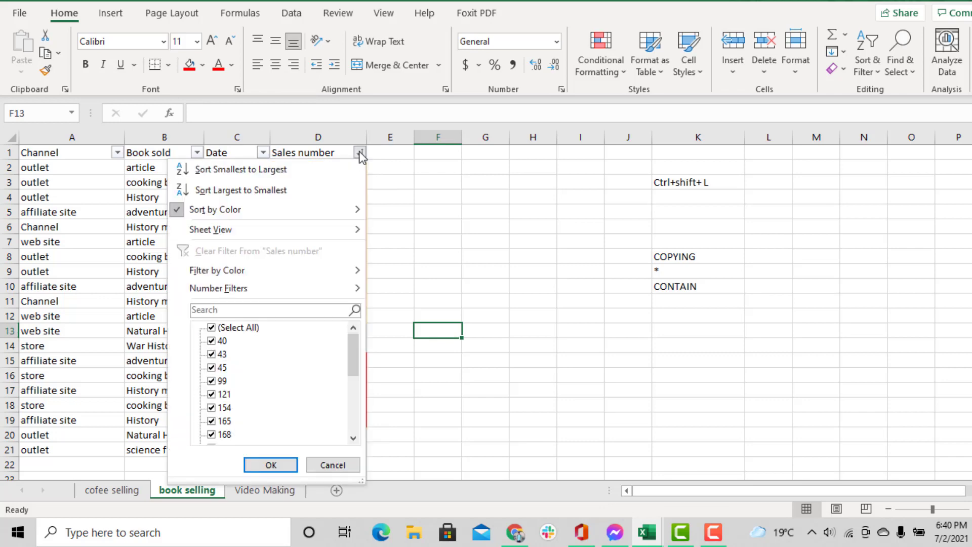
mouse_move(345, 271)
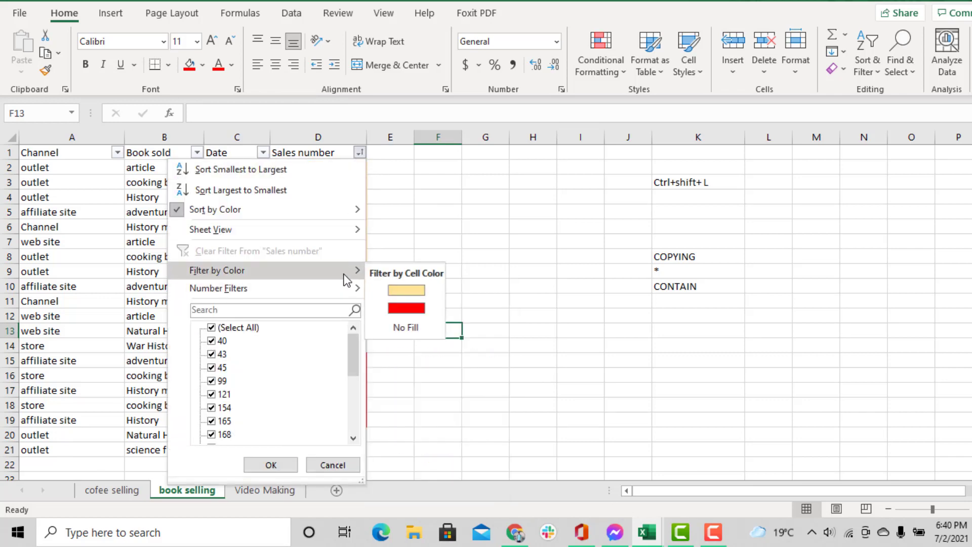
click(407, 308)
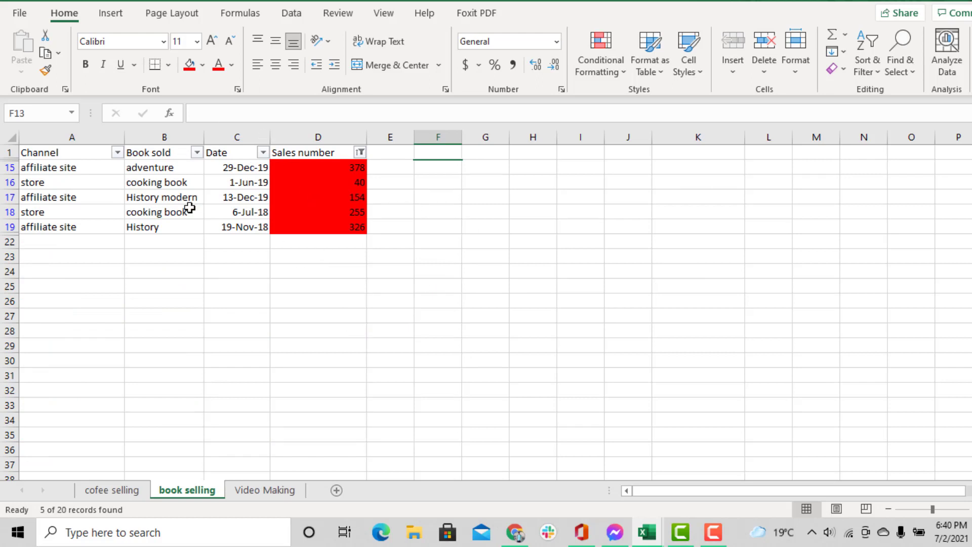
click(309, 266)
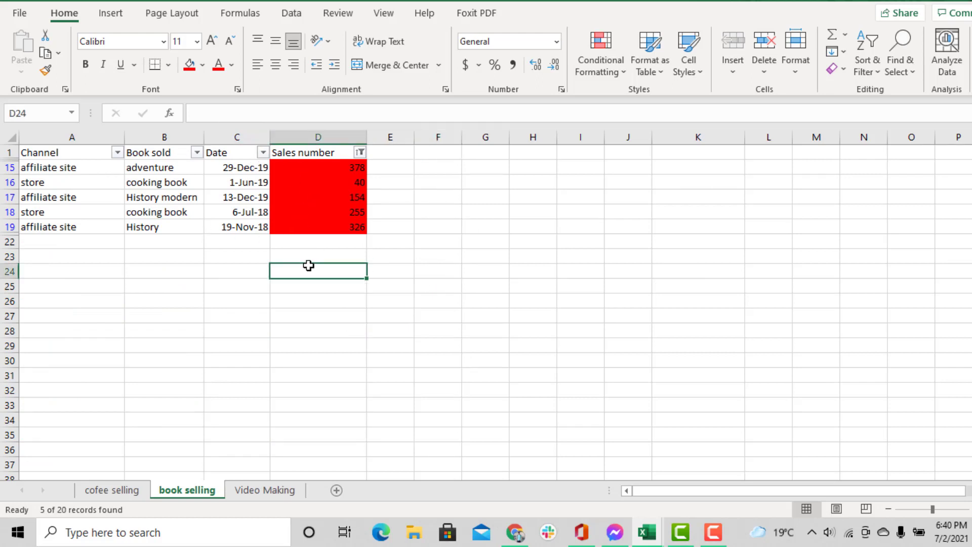